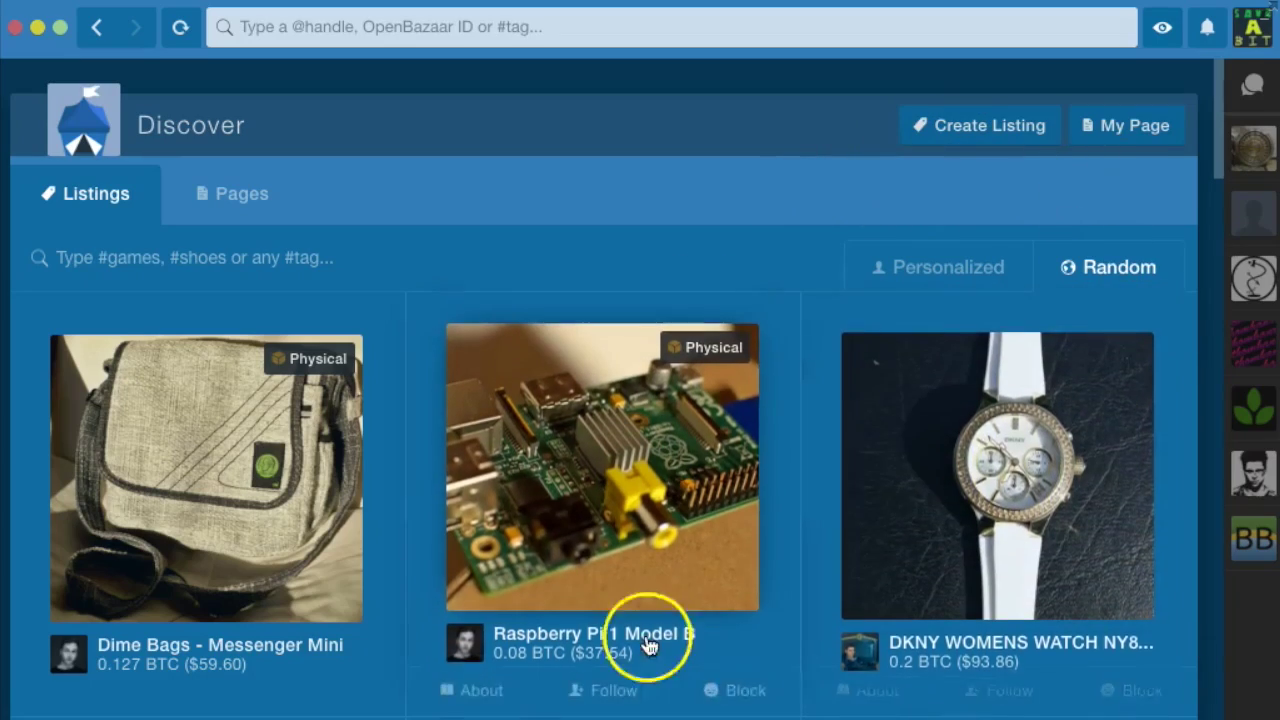
Step: Browse the OpenBazaar app and check its version in the About information
scroll(380, 451, down, 20)
scroll(380, 569, down, 15)
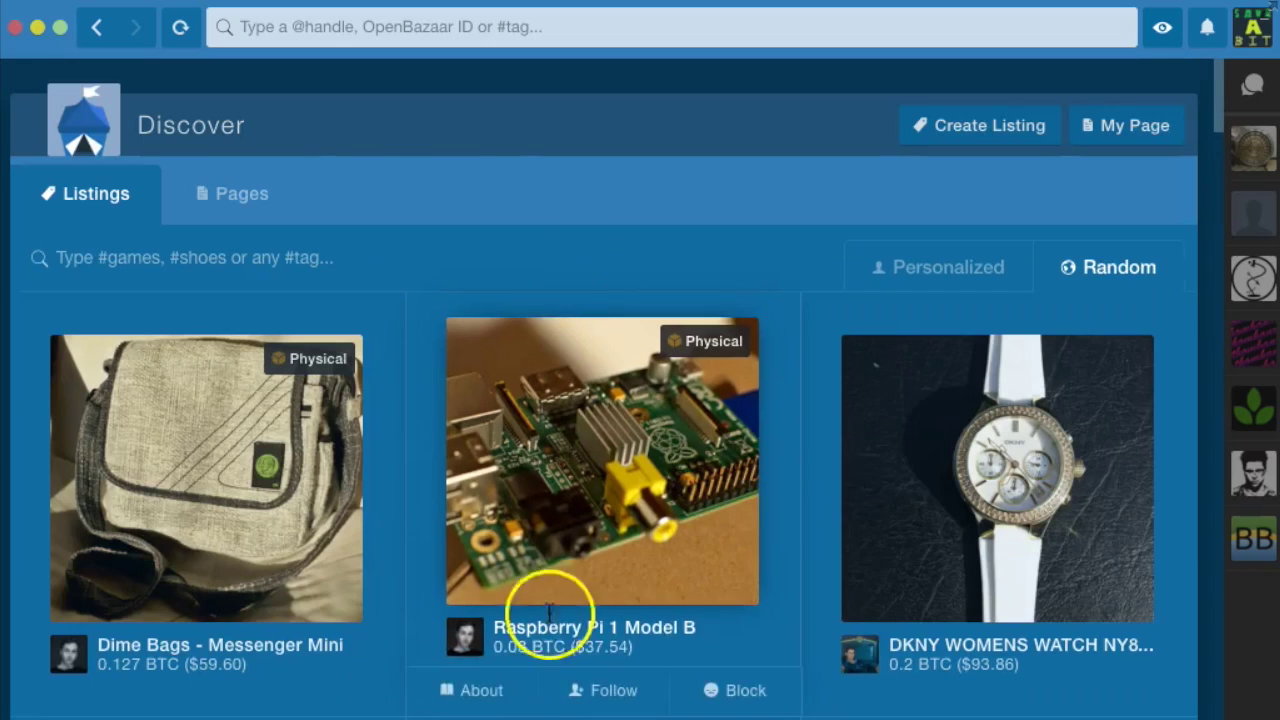
click(343, 36)
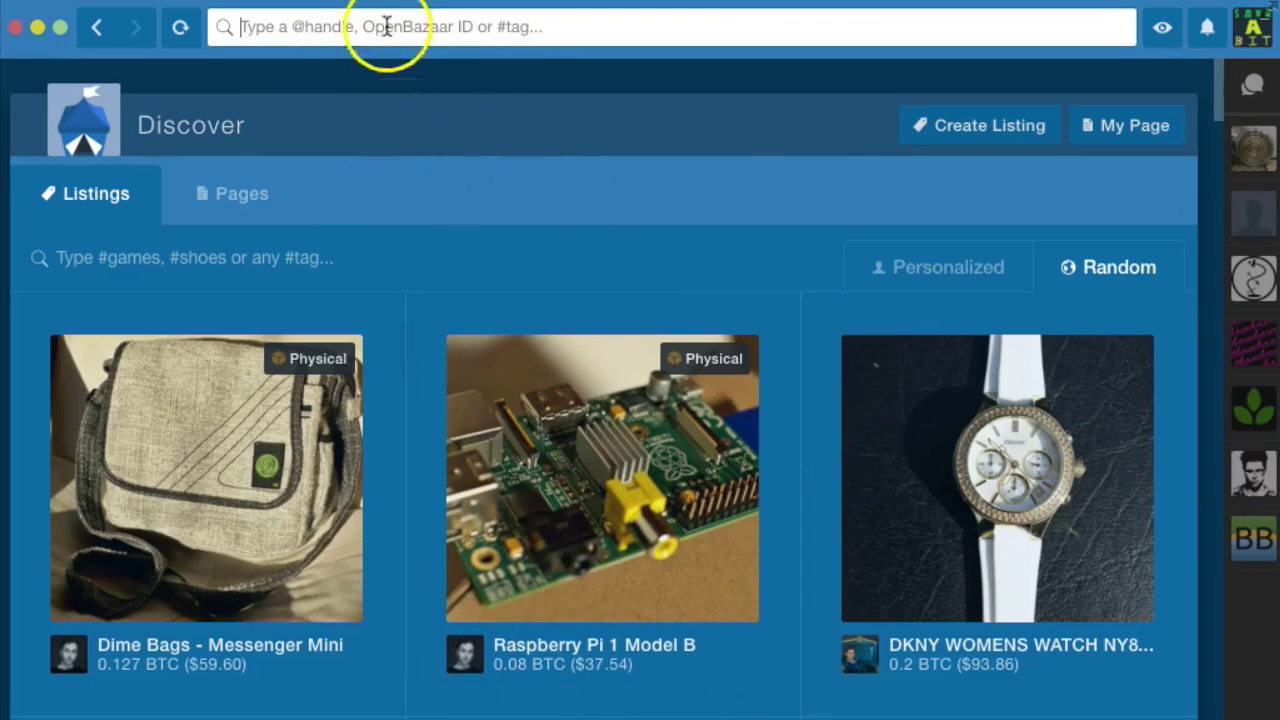
click(291, 46)
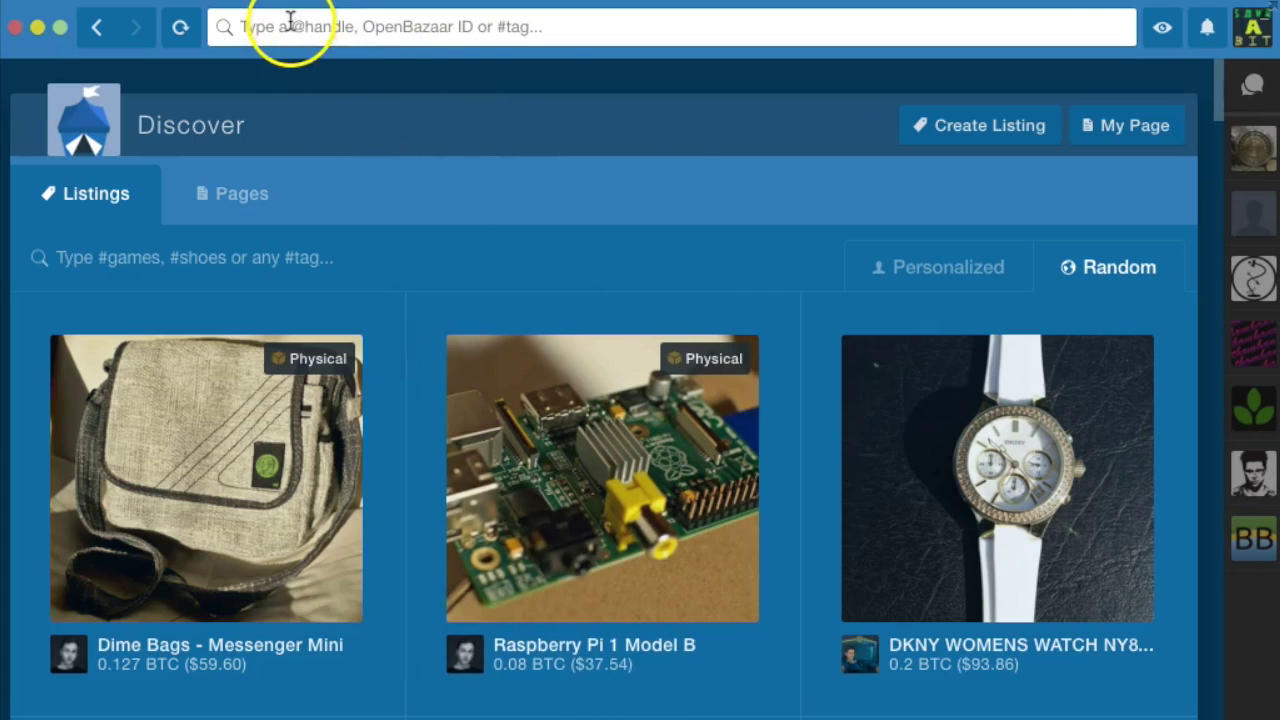
click(1250, 35)
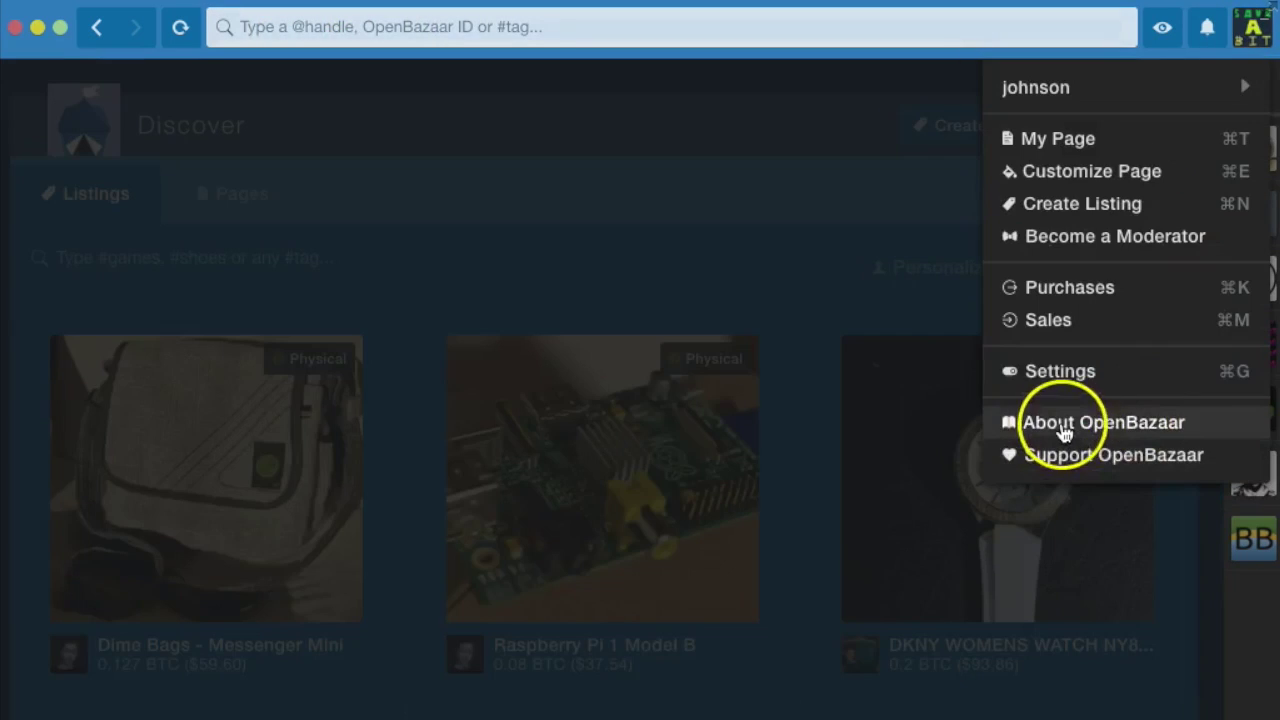
click(1065, 428)
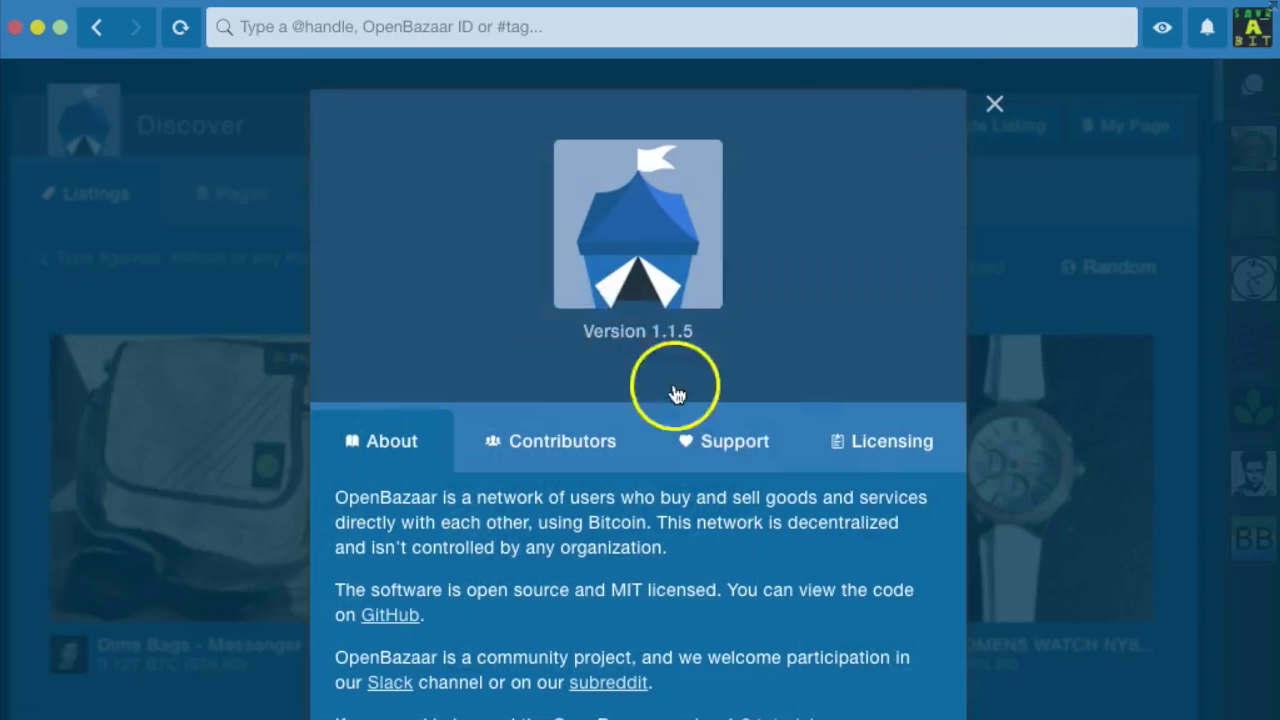
click(994, 104)
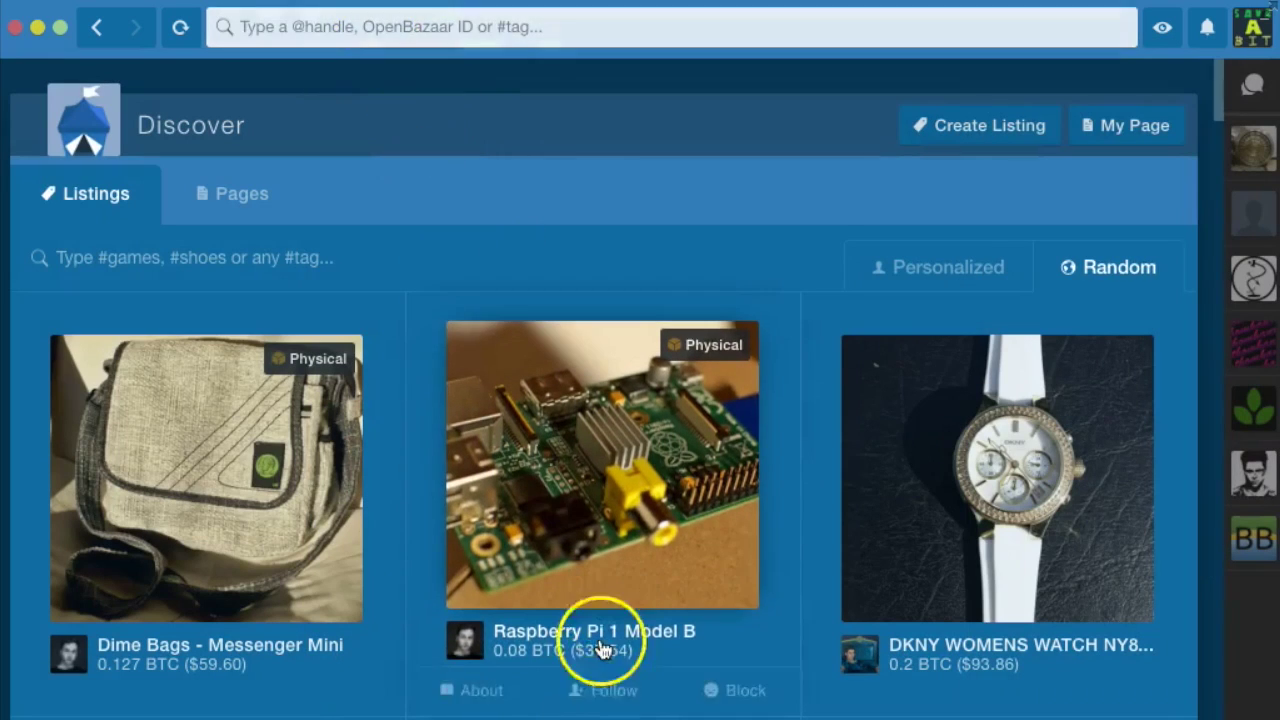
Step: Switch to the Duo Search page in Firefox and focus the Search OpenBazaar field
click(434, 37)
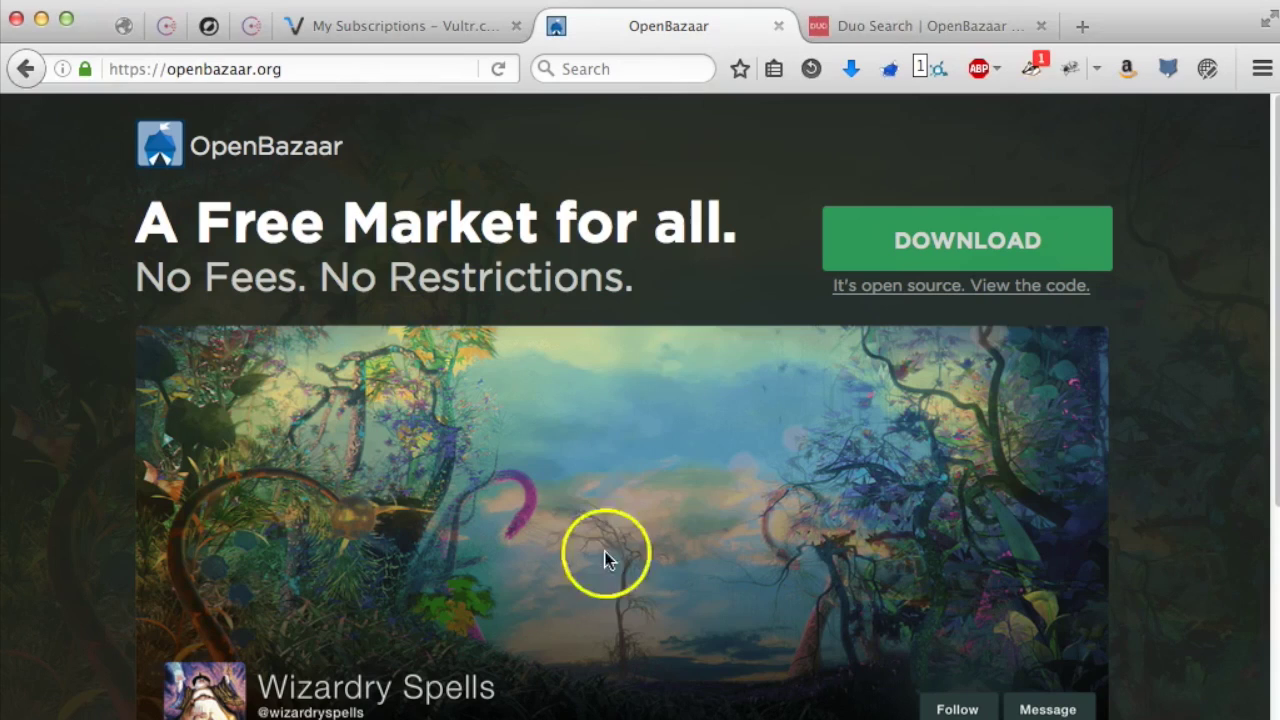
click(866, 22)
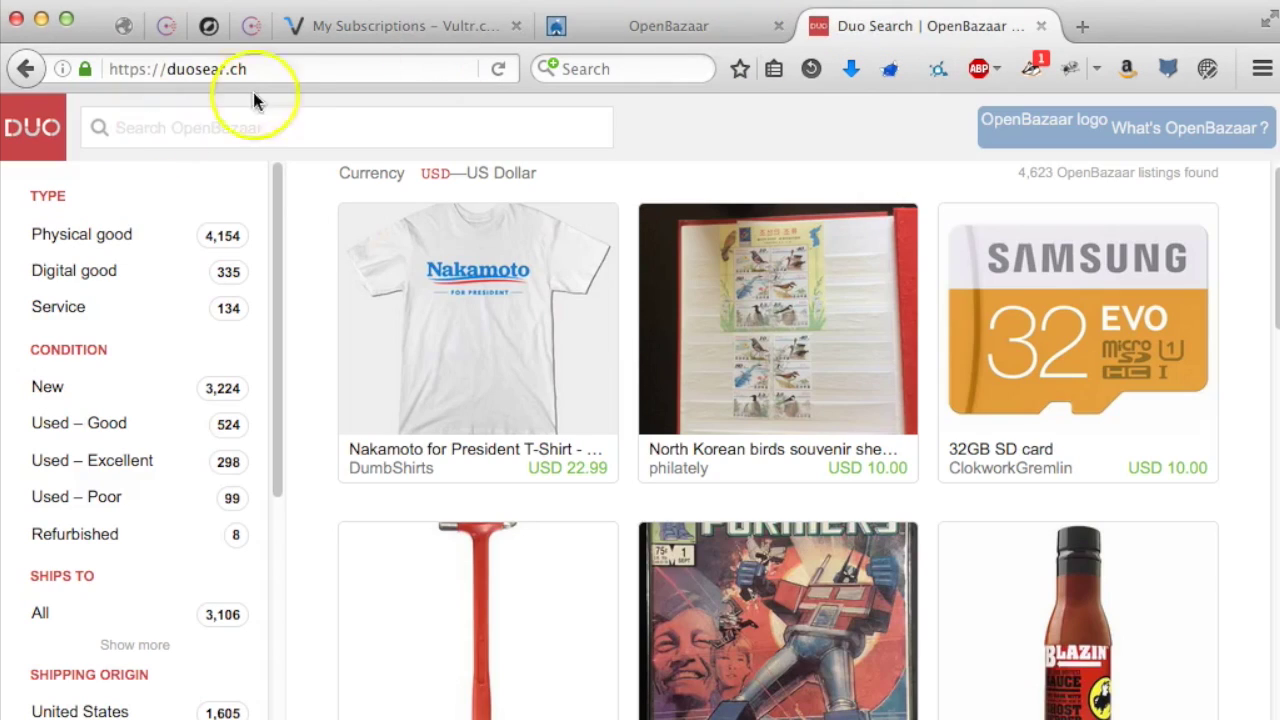
click(252, 123)
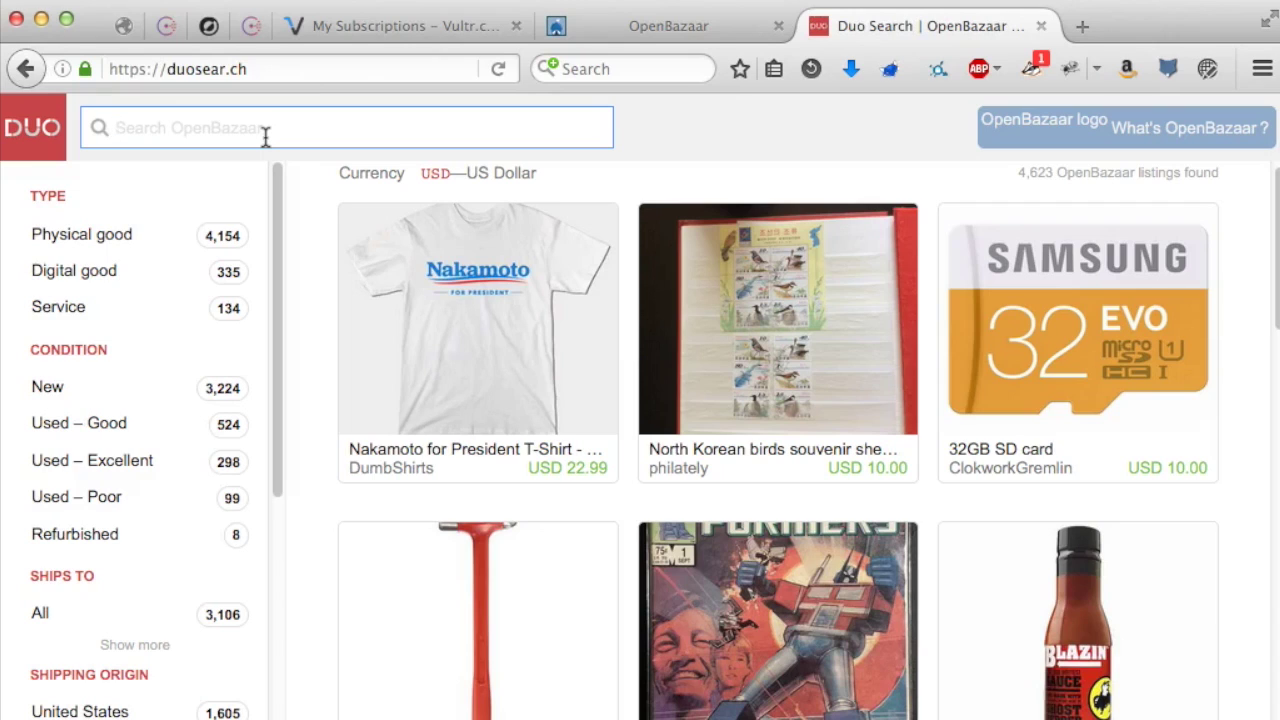
Step: Search Duo Search for 'food' and open the PexPeppers vendor's page
text(ood)
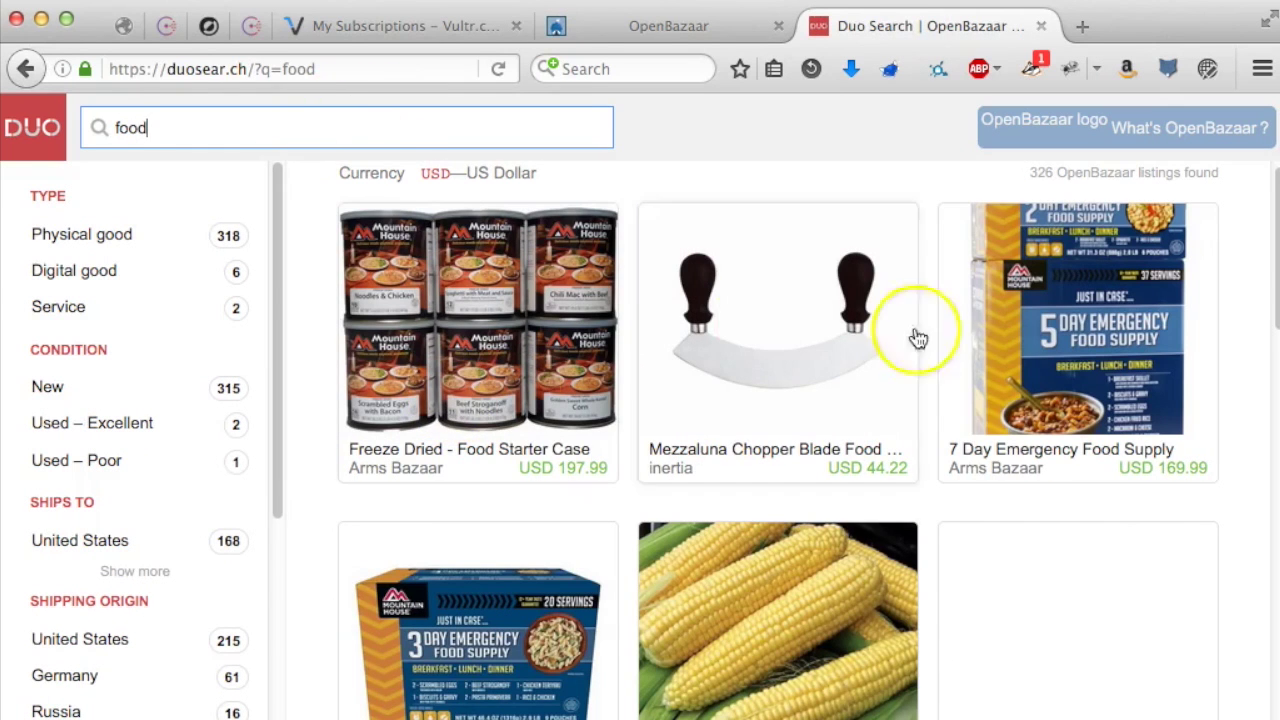
scroll(1085, 620, down, 2)
scroll(1085, 620, down, 7)
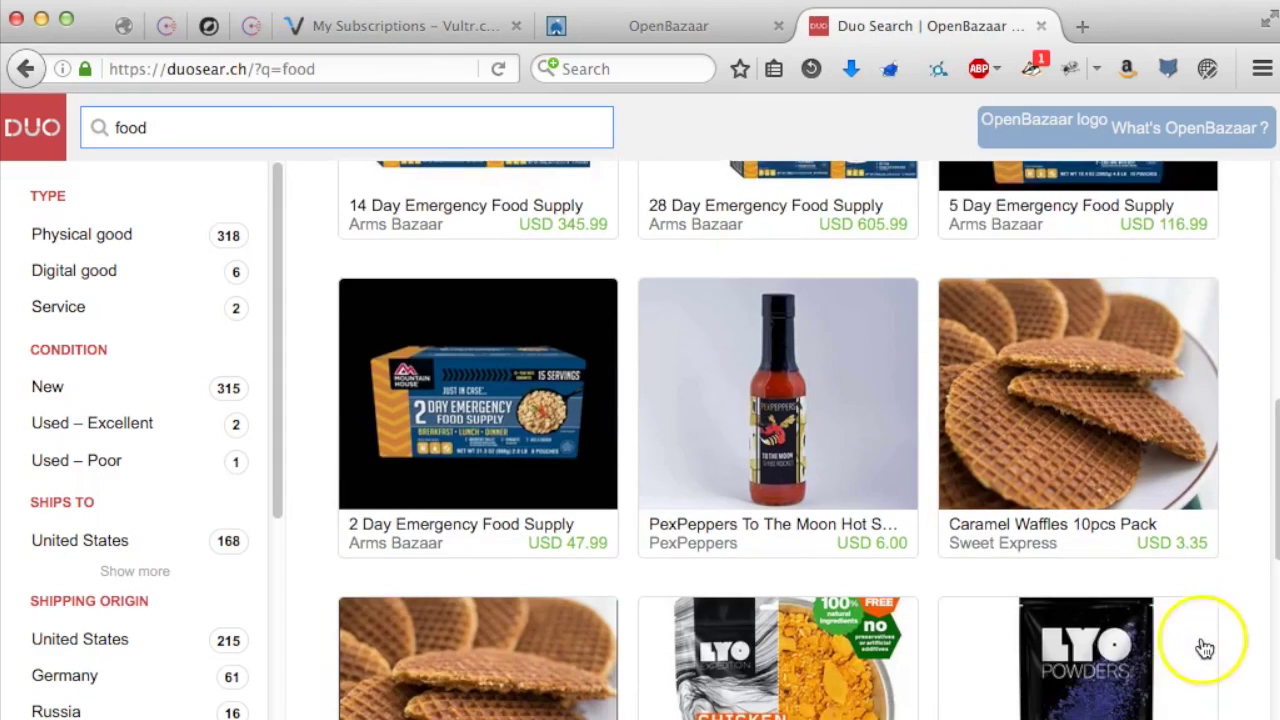
scroll(723, 563, up, 2)
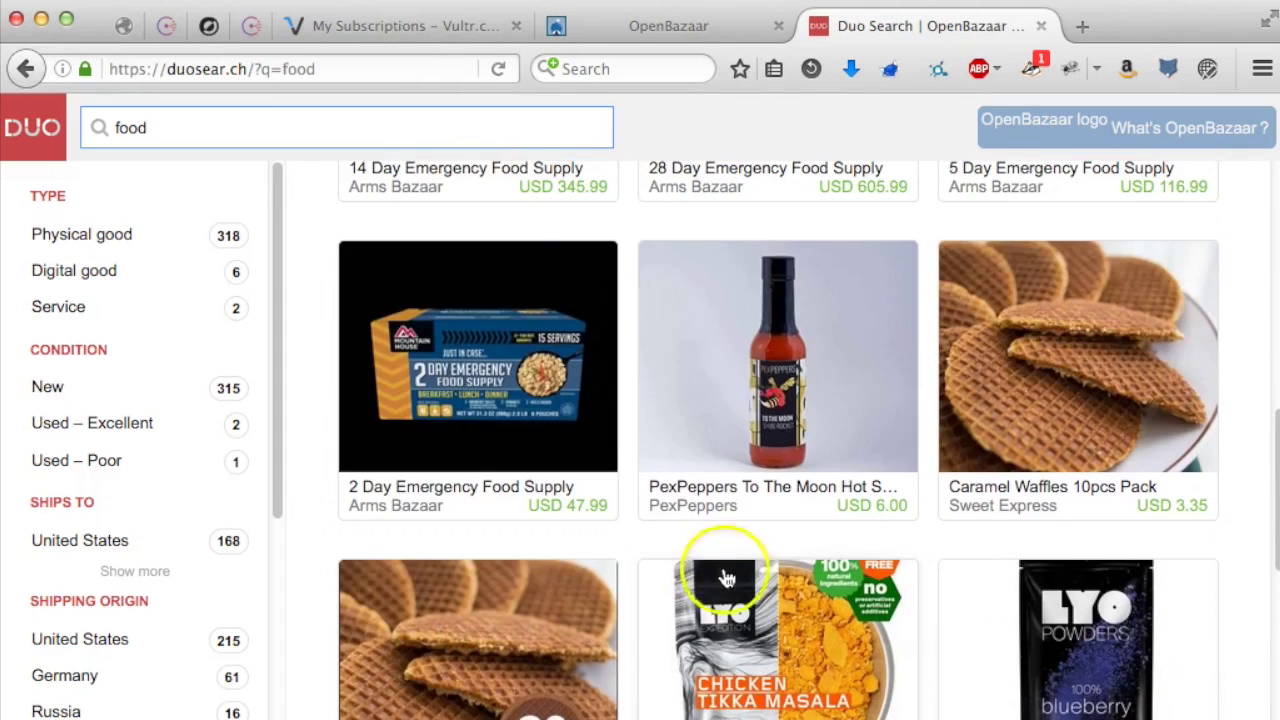
click(894, 409)
Step: Find and open PexPeppers' Taco Fuego Mild Hot Sauce listing at USD 6.00
scroll(860, 600, up, 2)
scroll(891, 634, up, 5)
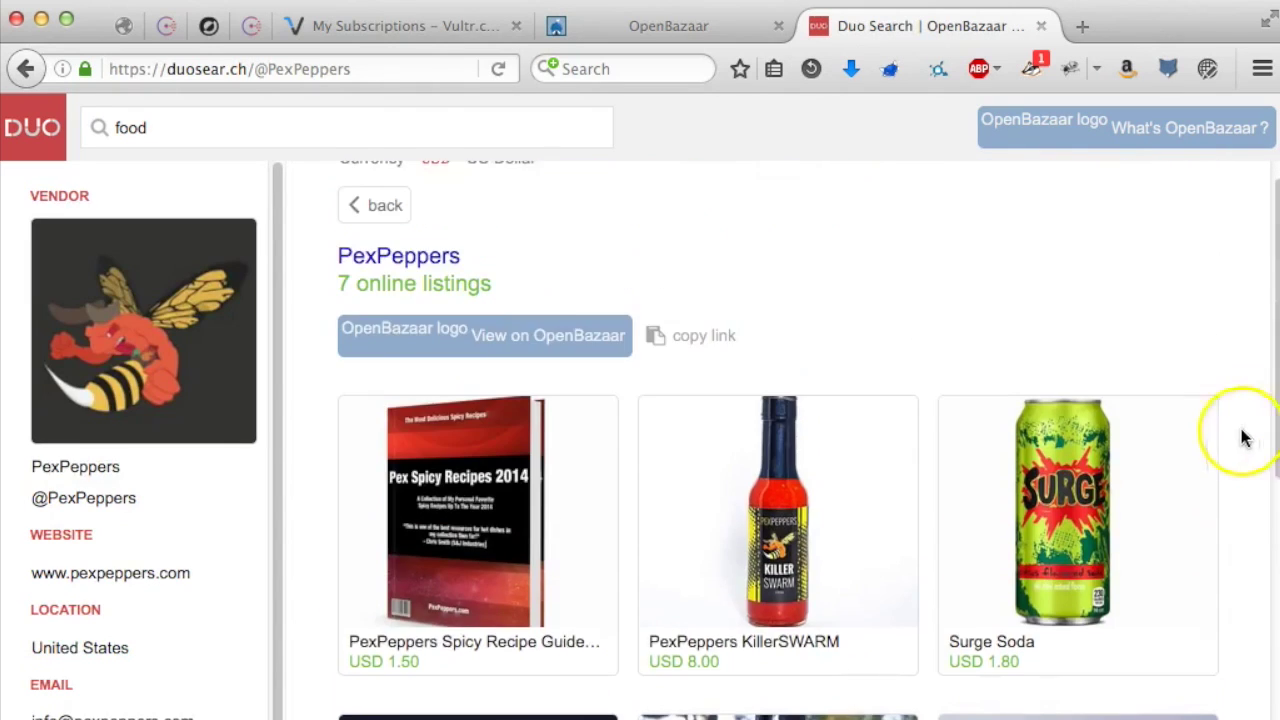
scroll(700, 503, down, 2)
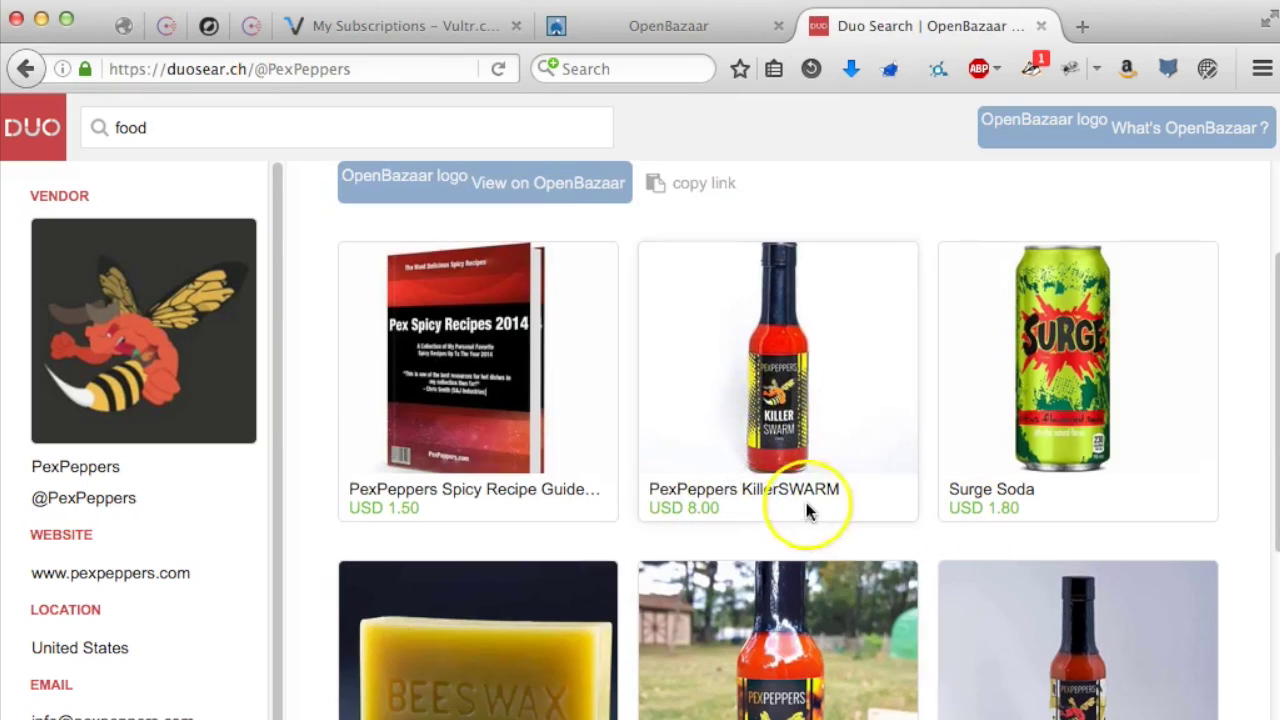
scroll(766, 543, down, 4)
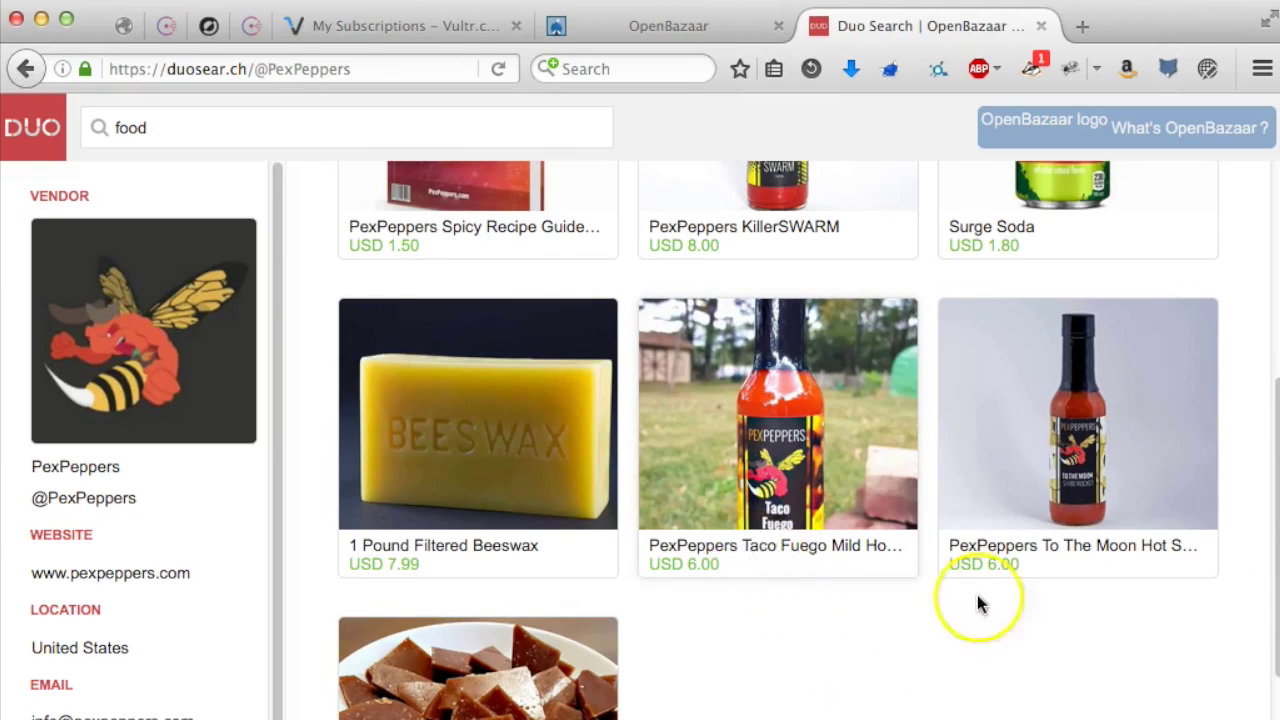
scroll(1152, 568, up, 2)
scroll(945, 452, up, 2)
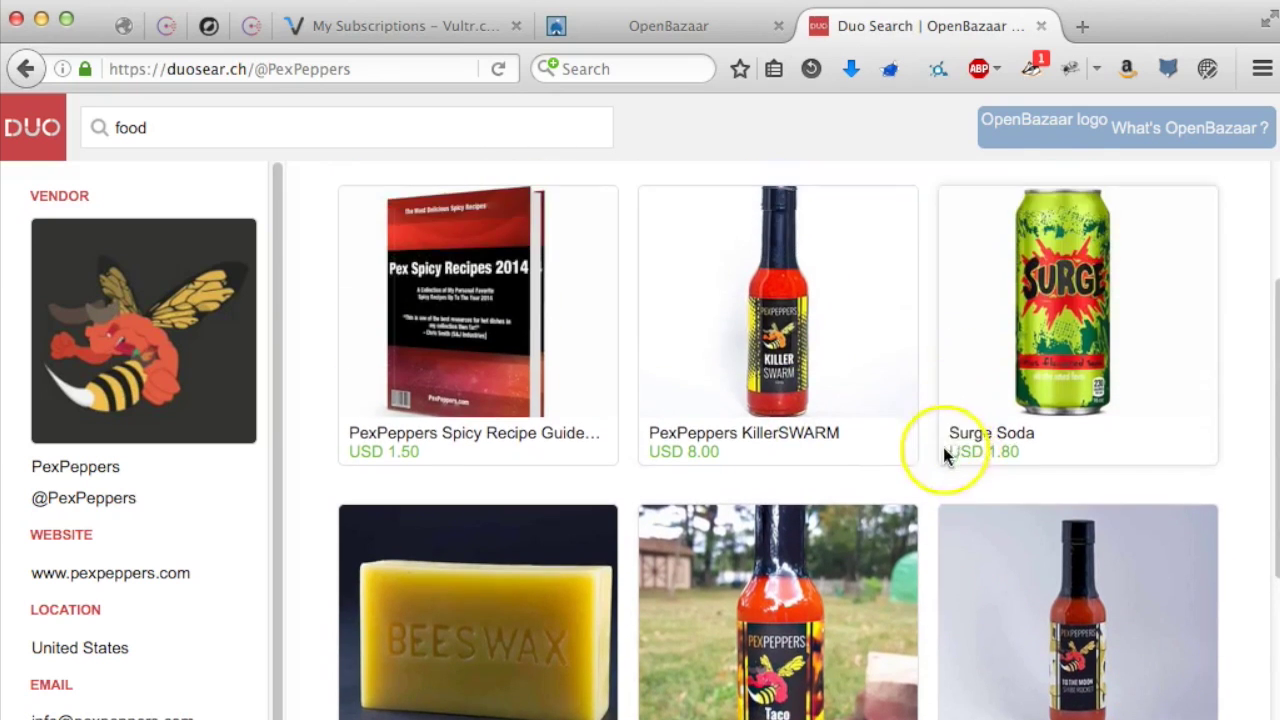
scroll(928, 468, down, 2)
scroll(960, 708, up, 5)
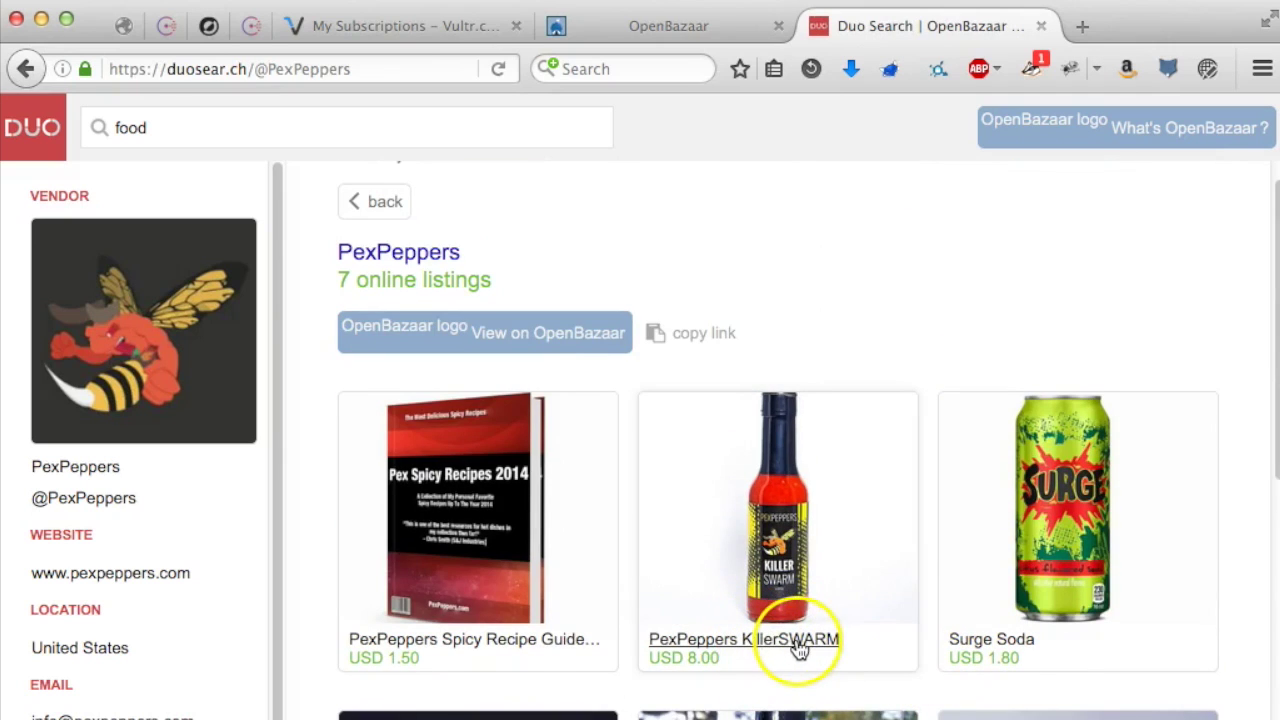
scroll(797, 528, down, 1)
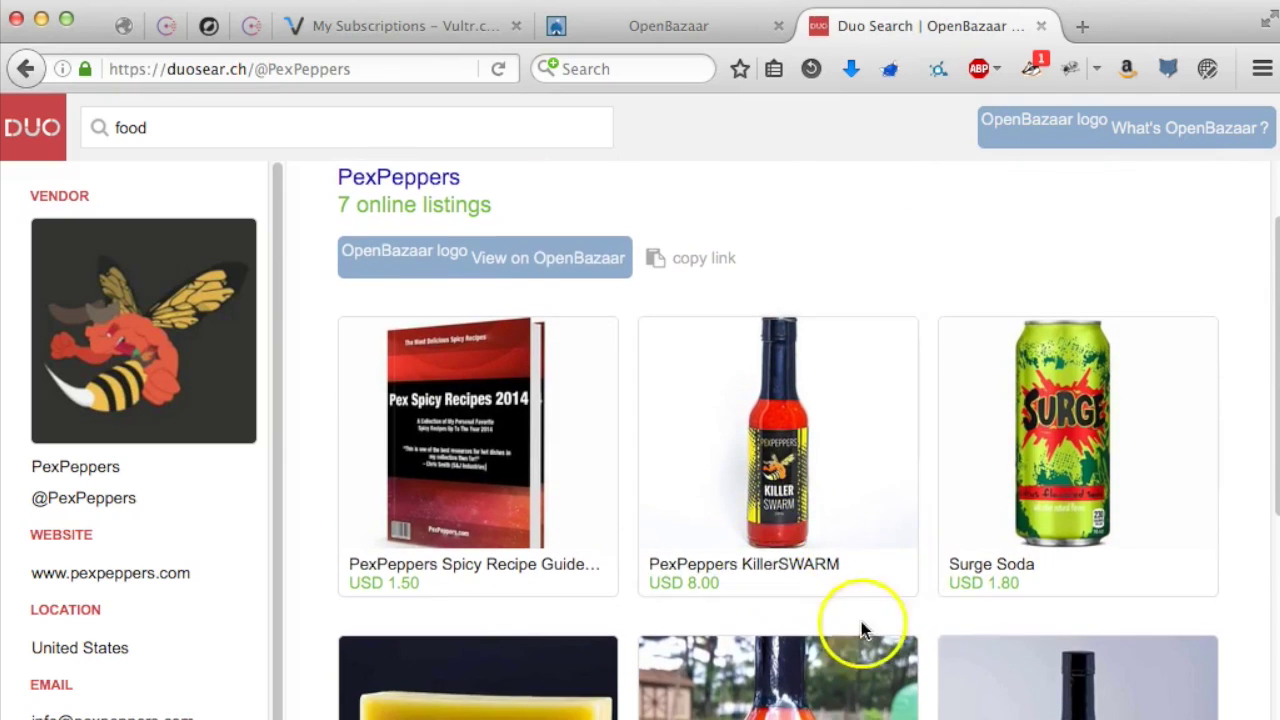
scroll(870, 680, down, 3)
click(790, 696)
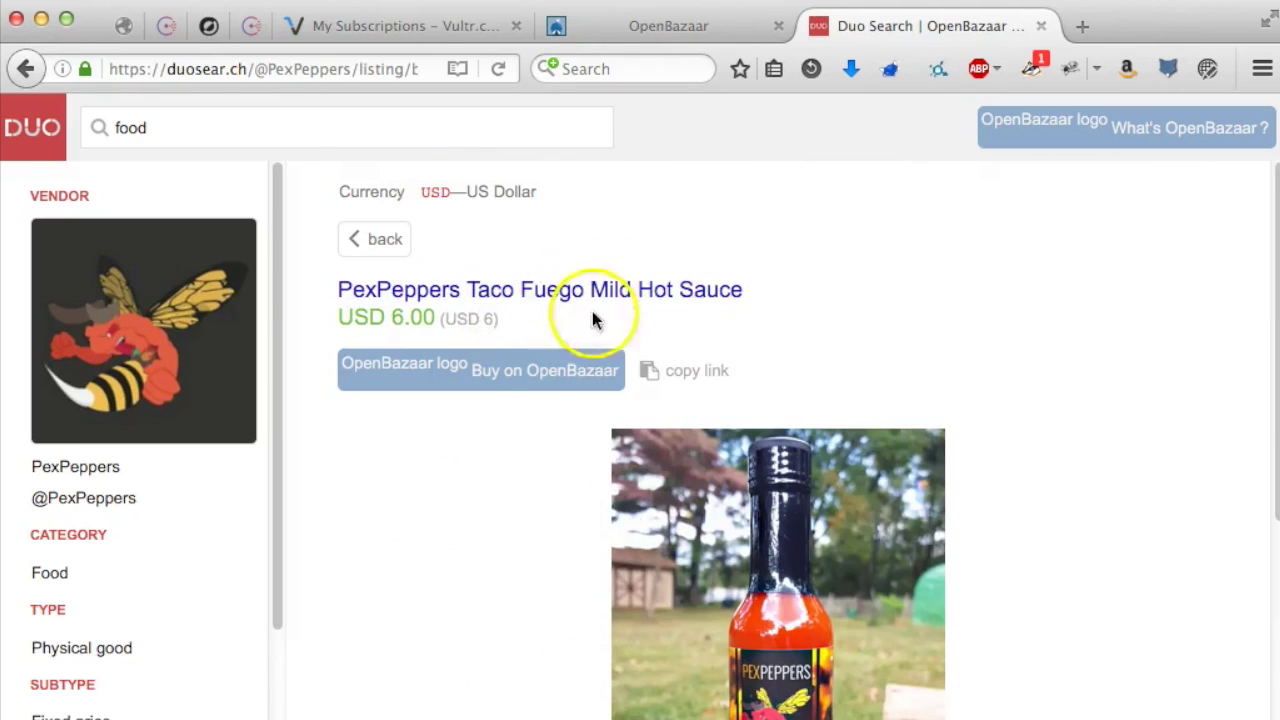
scroll(670, 400, down, 1)
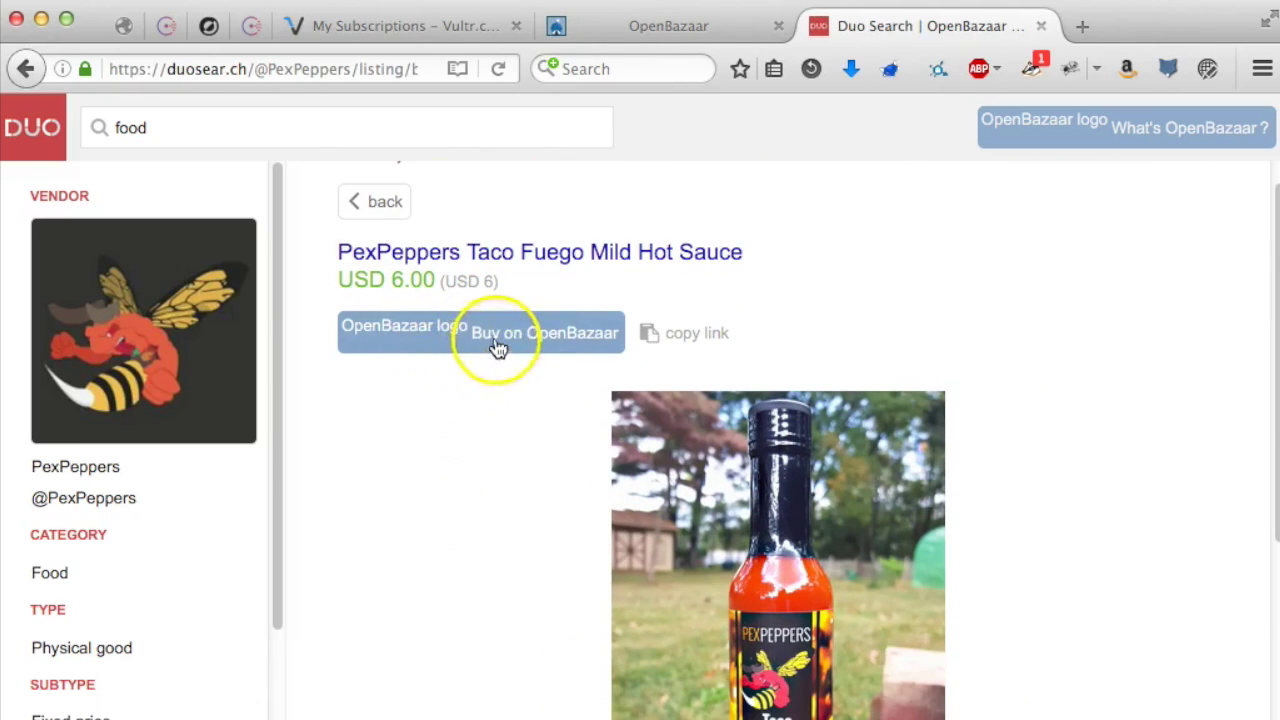
Step: Open the Taco Fuego listing in the OpenBazaar app and confirm it has no reviews
click(531, 334)
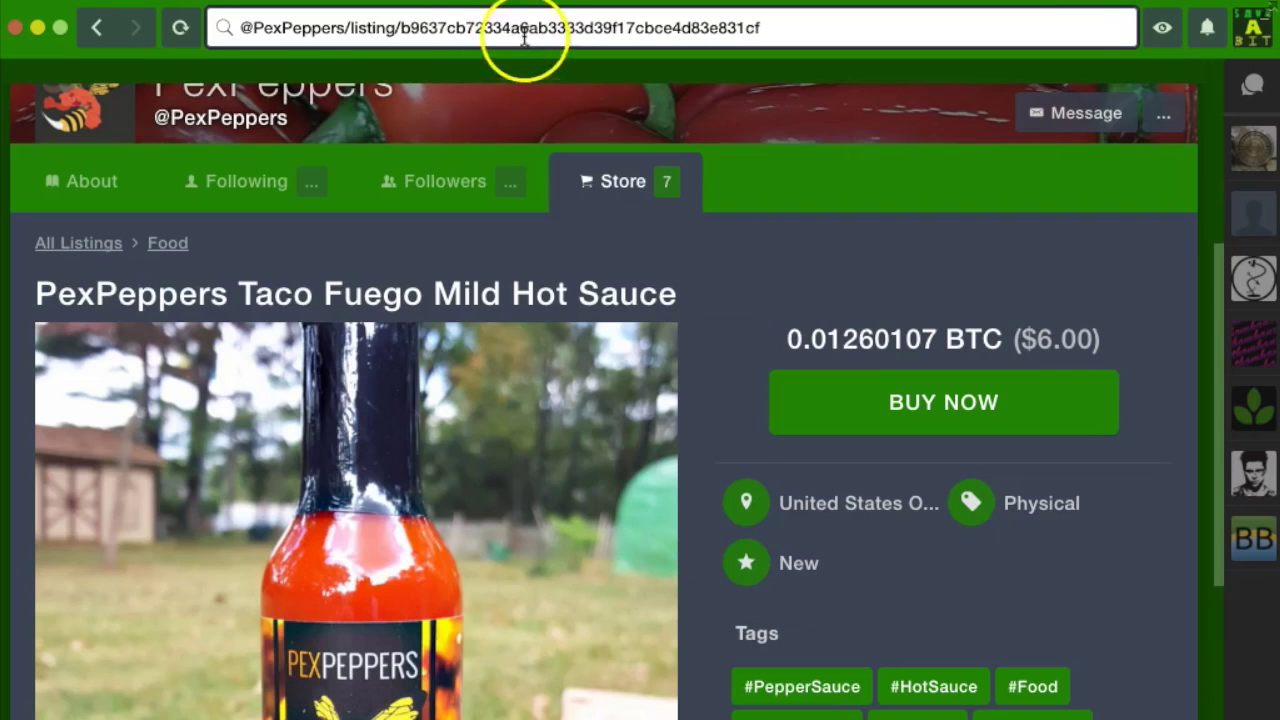
scroll(606, 429, down, 5)
click(313, 420)
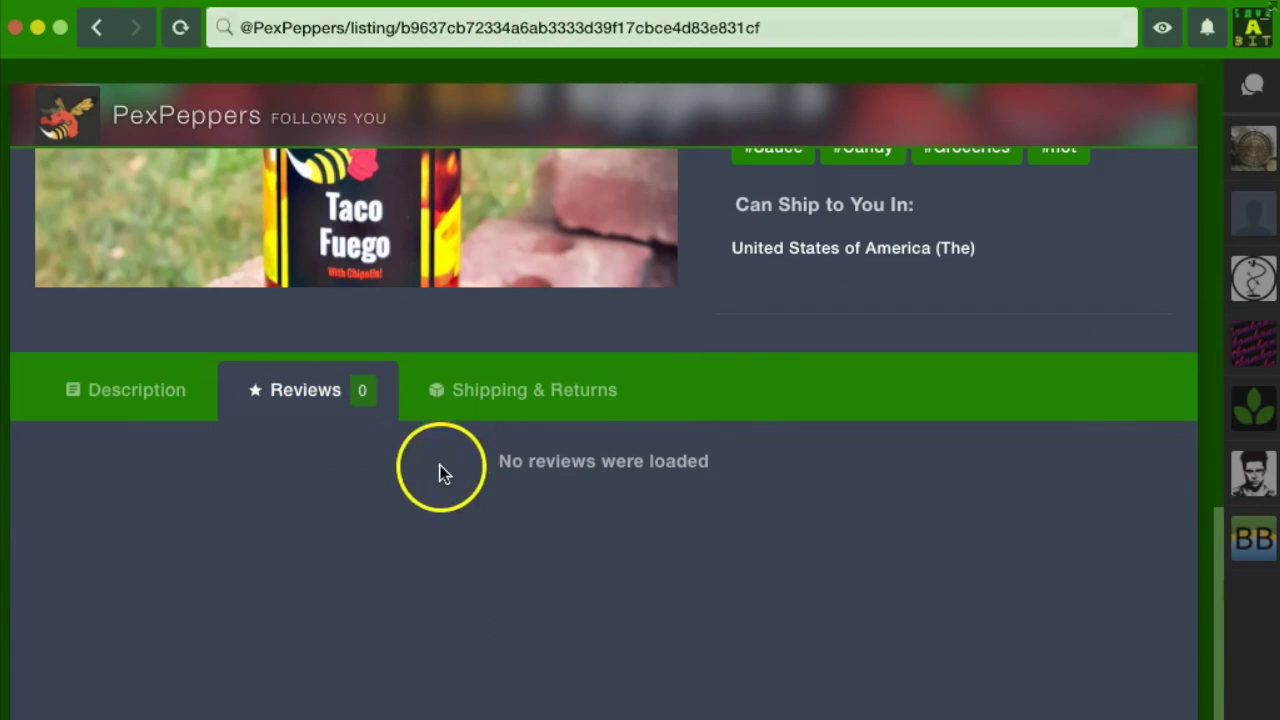
Step: Check Shipping & Returns: $3.50 local, $12.00 international, no returns accepted
click(620, 402)
scroll(422, 548, down, 3)
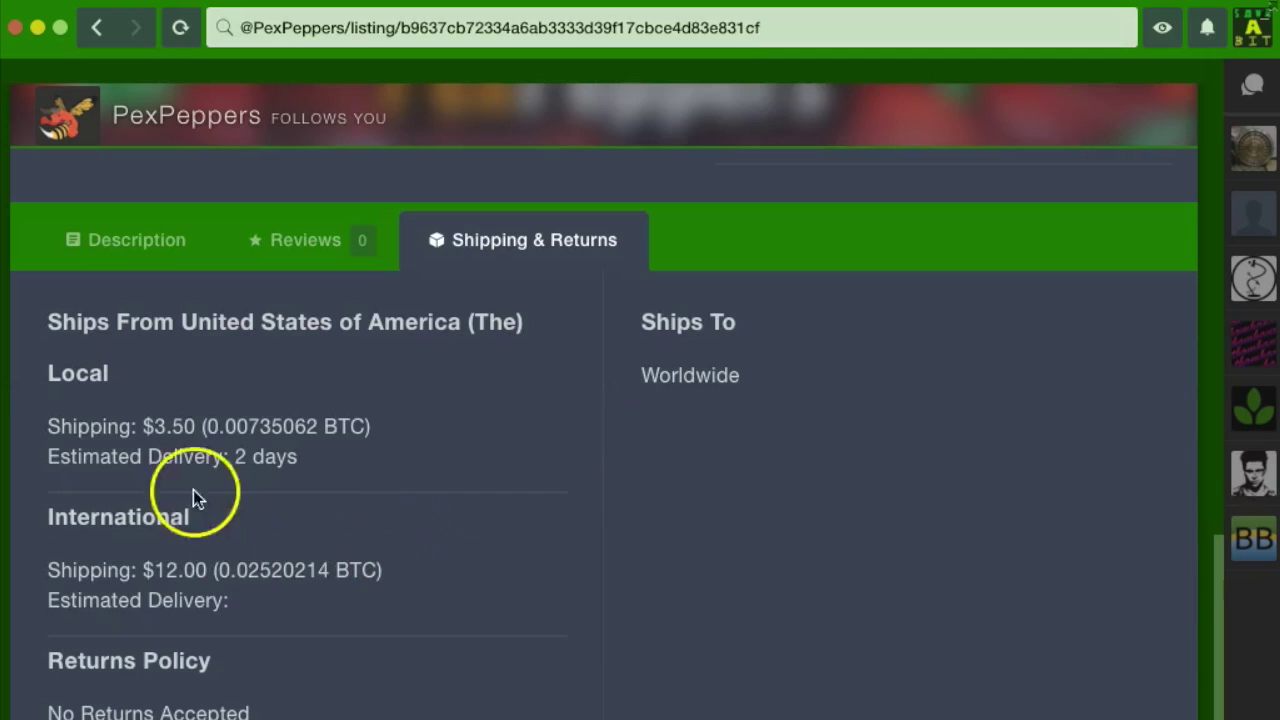
double_click(178, 430)
scroll(871, 440, up, 8)
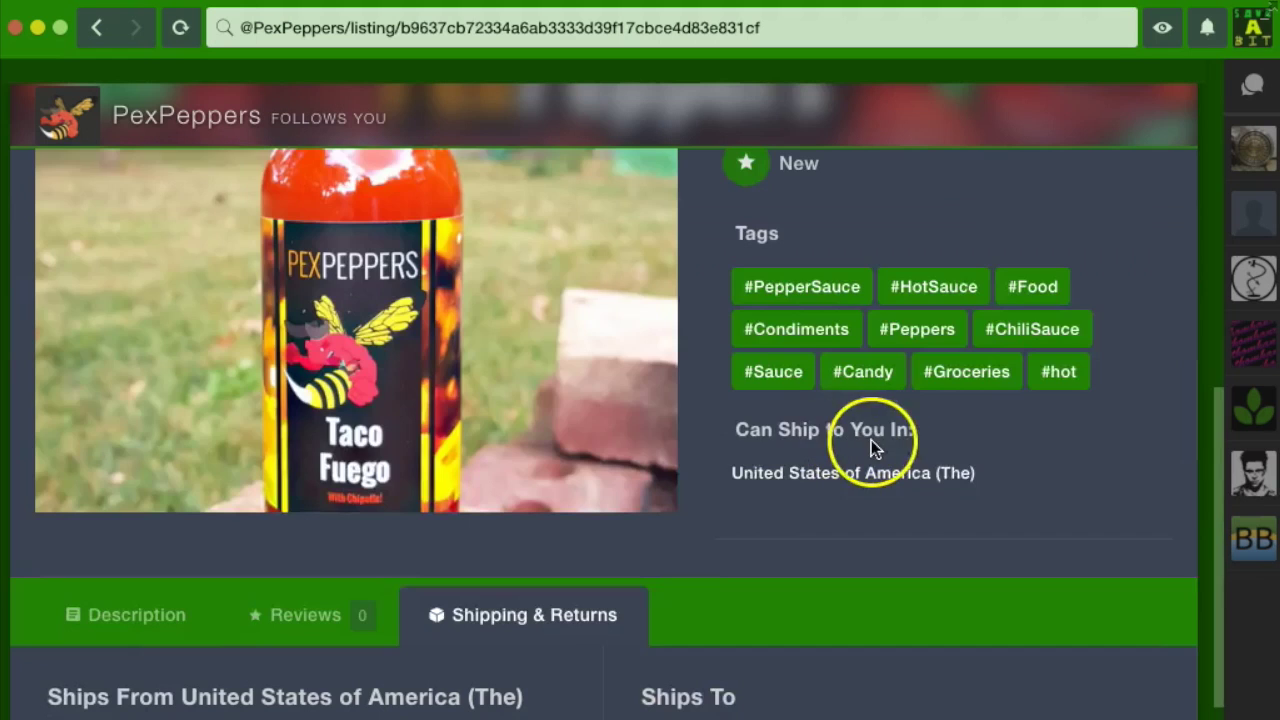
scroll(167, 492, down, 8)
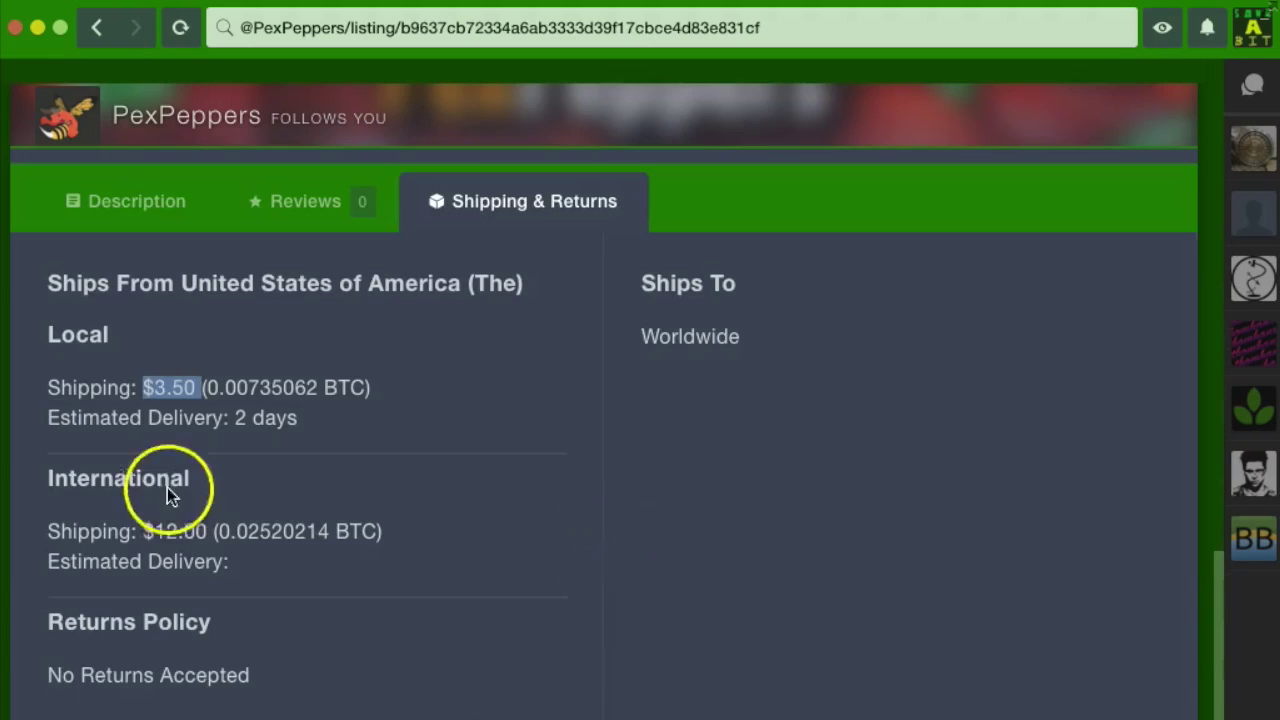
drag(382, 531, 194, 528)
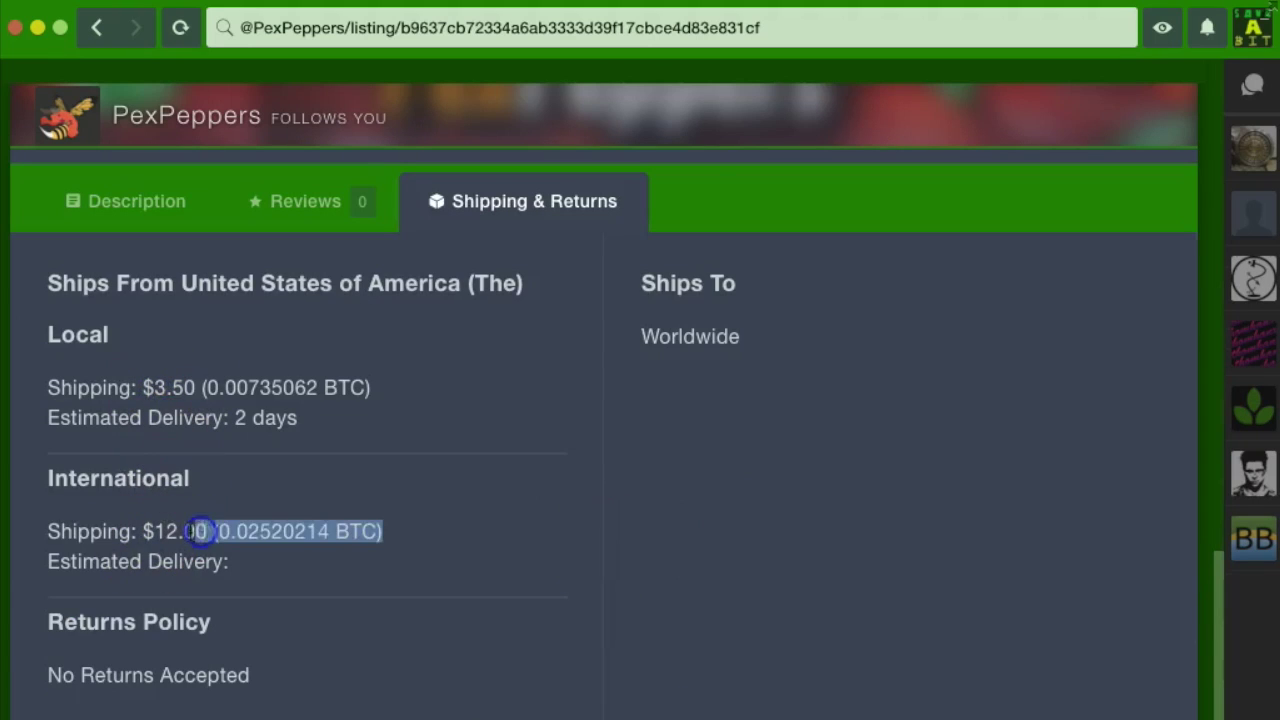
click(411, 526)
scroll(785, 440, up, 8)
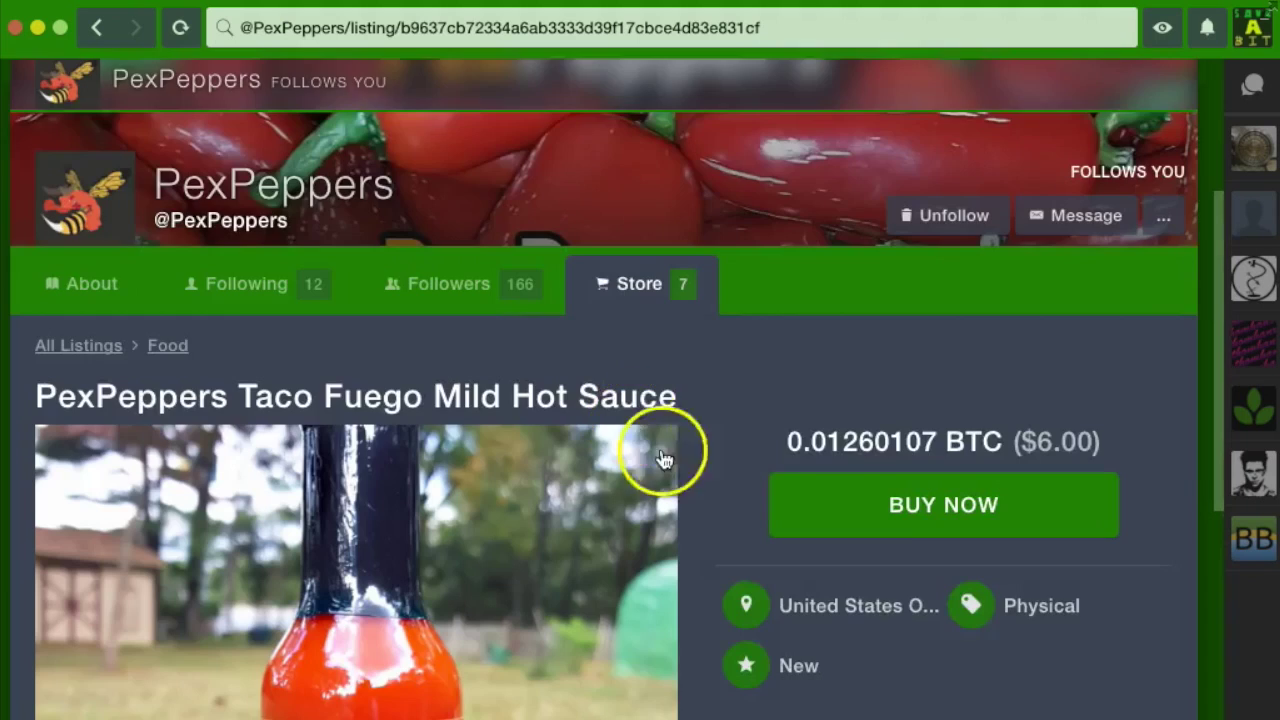
scroll(960, 463, down, 5)
scroll(817, 700, up, 2)
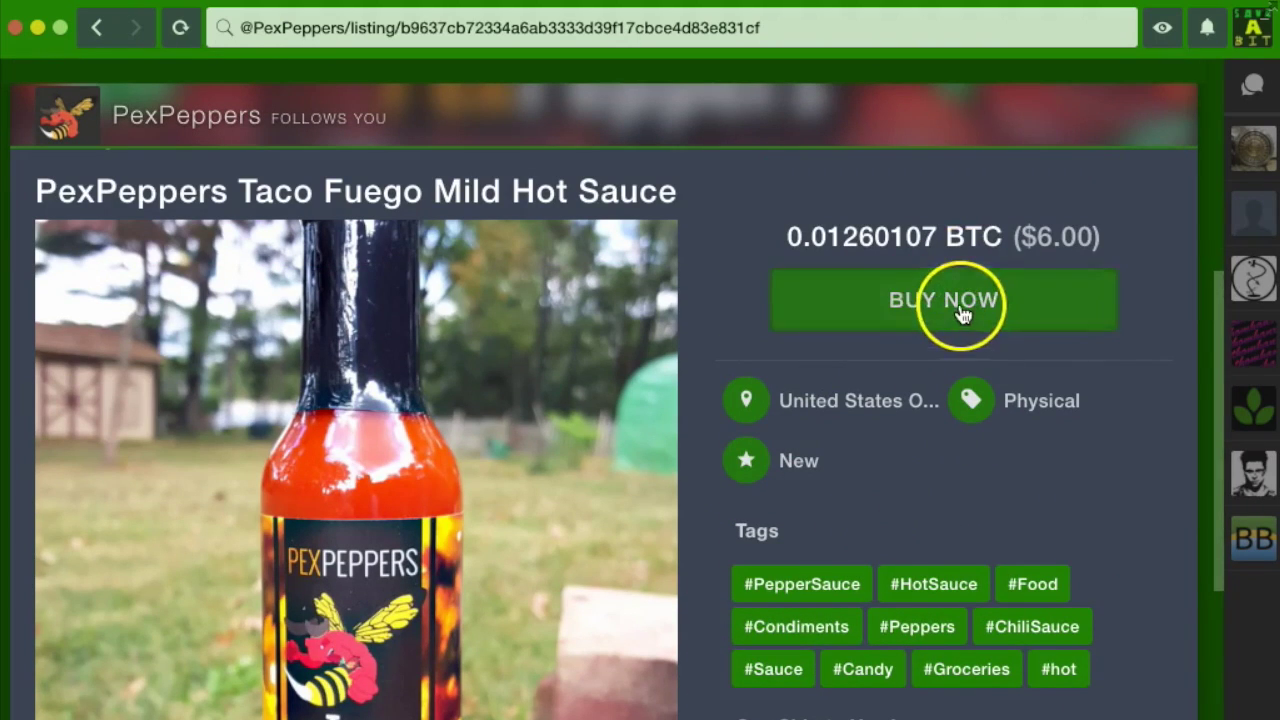
Step: Begin buying the Taco Fuego hot sauce, keeping Direct Payment as the payment type
click(963, 306)
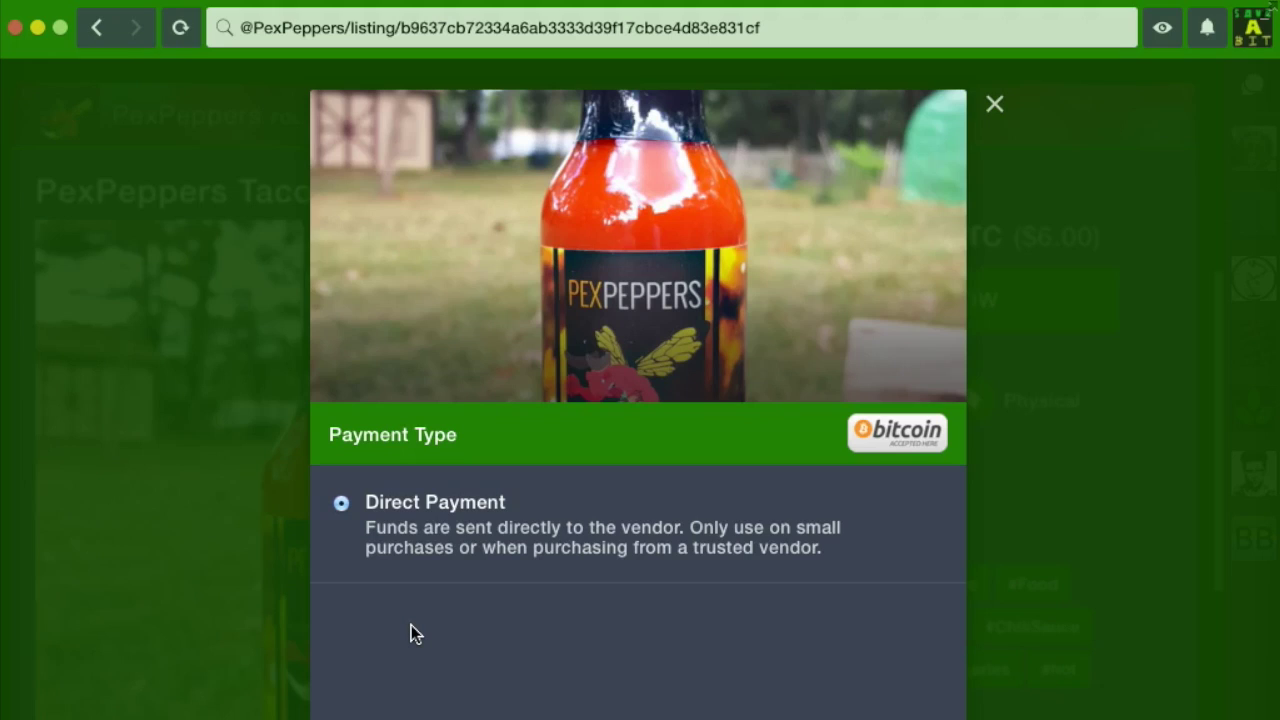
click(451, 597)
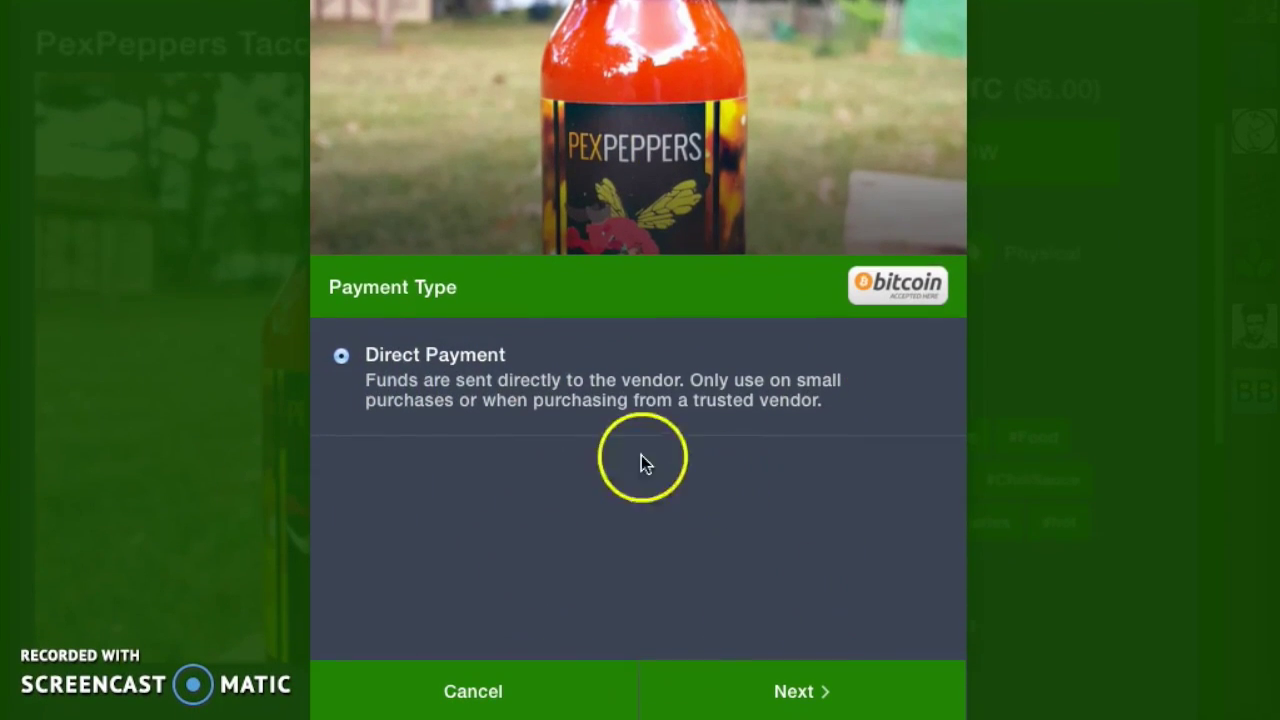
Step: Keep the prefilled refund Bitcoin address and advance to the Ship To step with $3.50 shipping
click(801, 691)
click(713, 450)
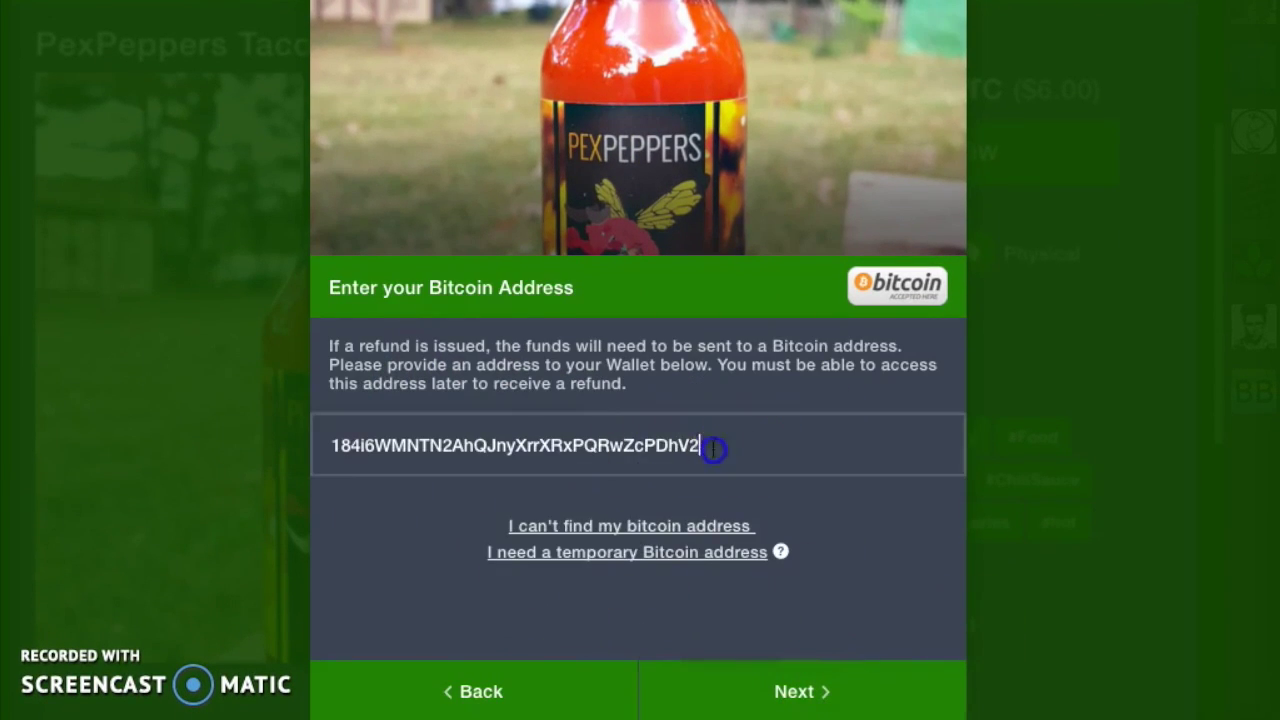
double_click(449, 463)
click(783, 462)
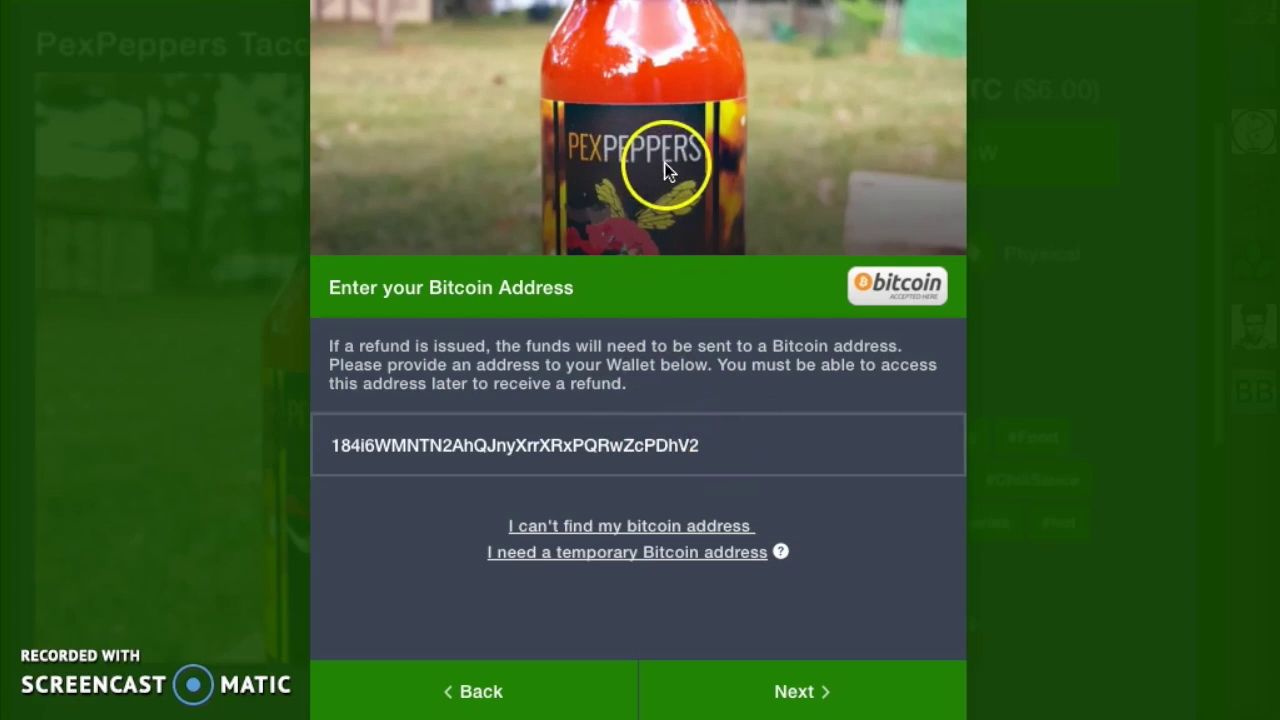
double_click(706, 451)
click(495, 449)
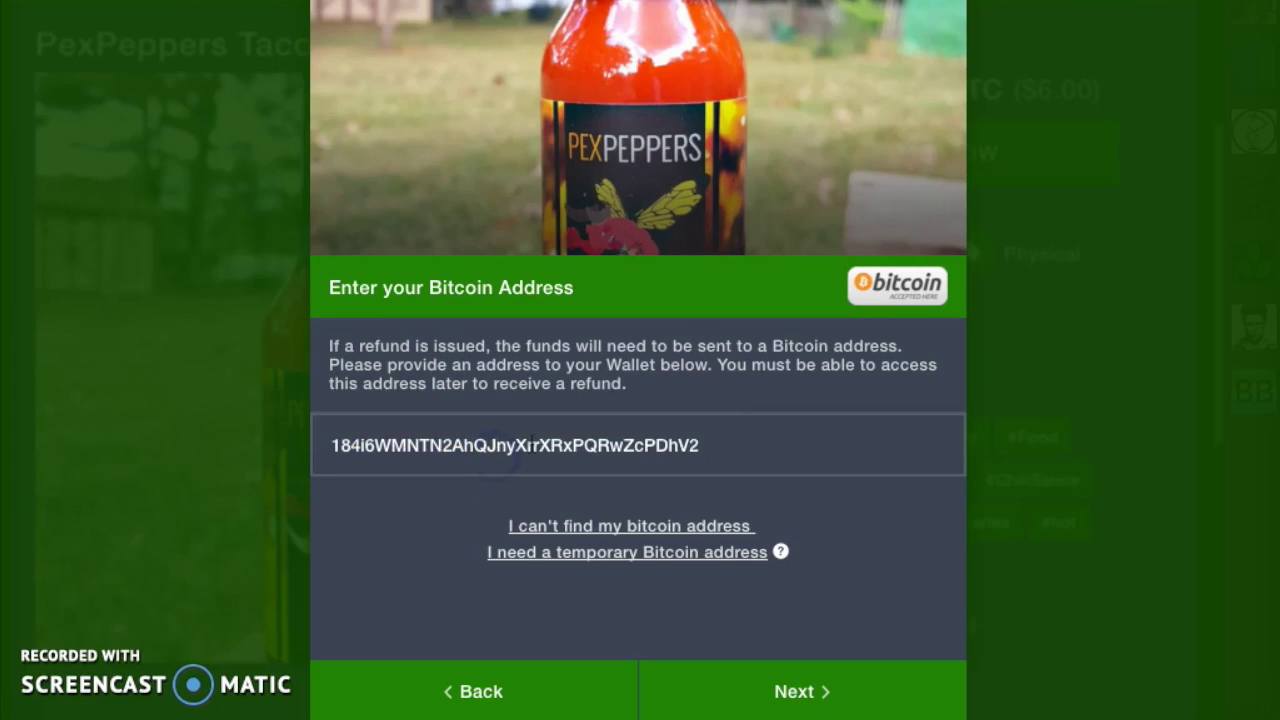
click(810, 690)
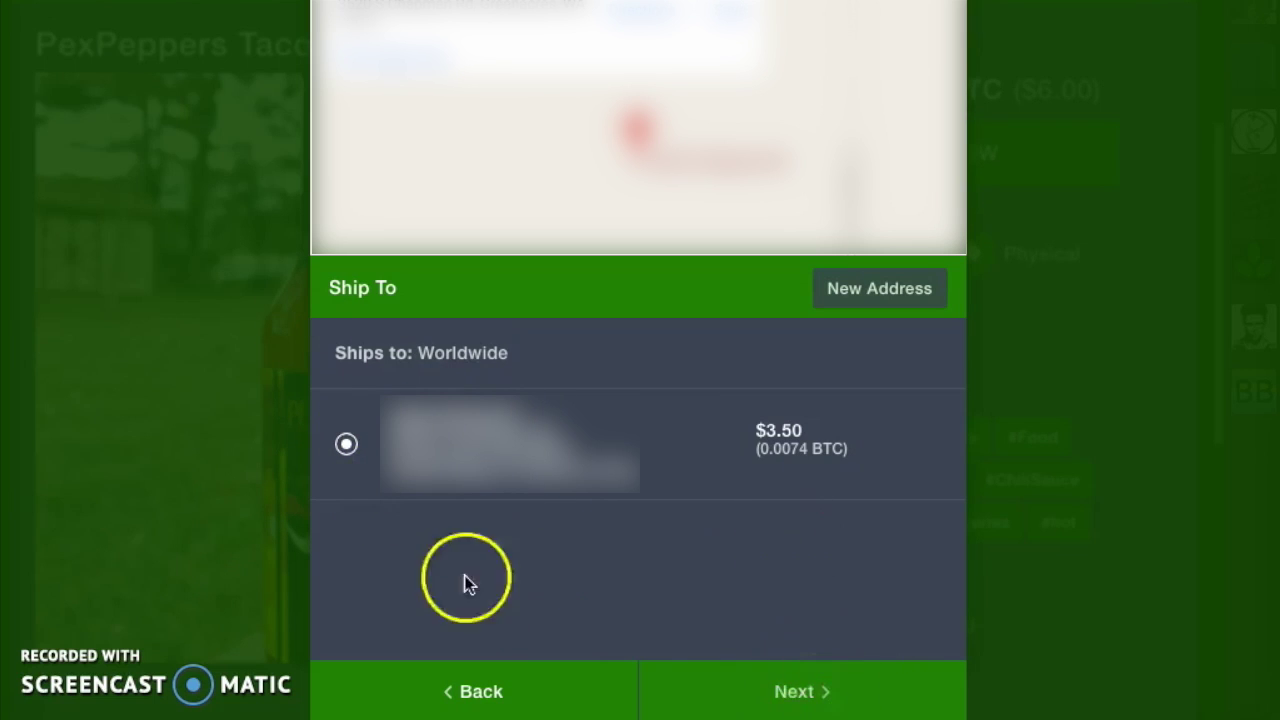
Step: Open Order Details and try quantities 2 and 3 before settling on 1 bottle
click(815, 690)
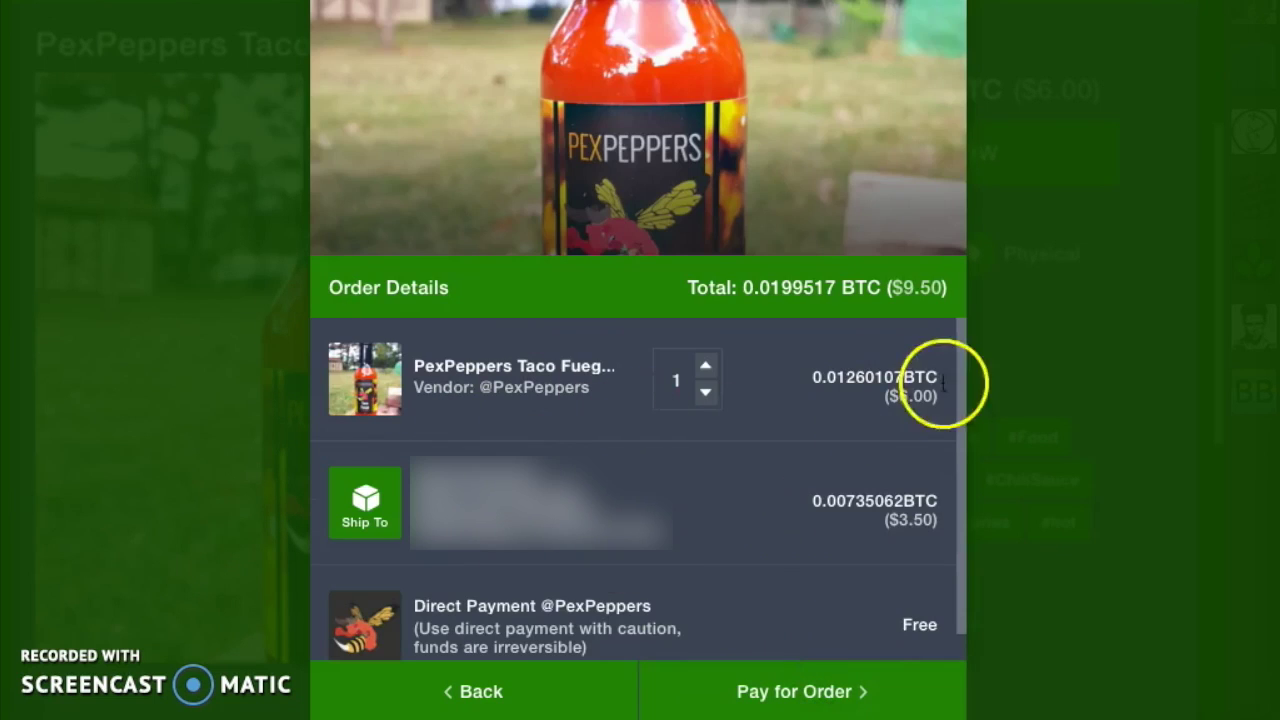
click(706, 365)
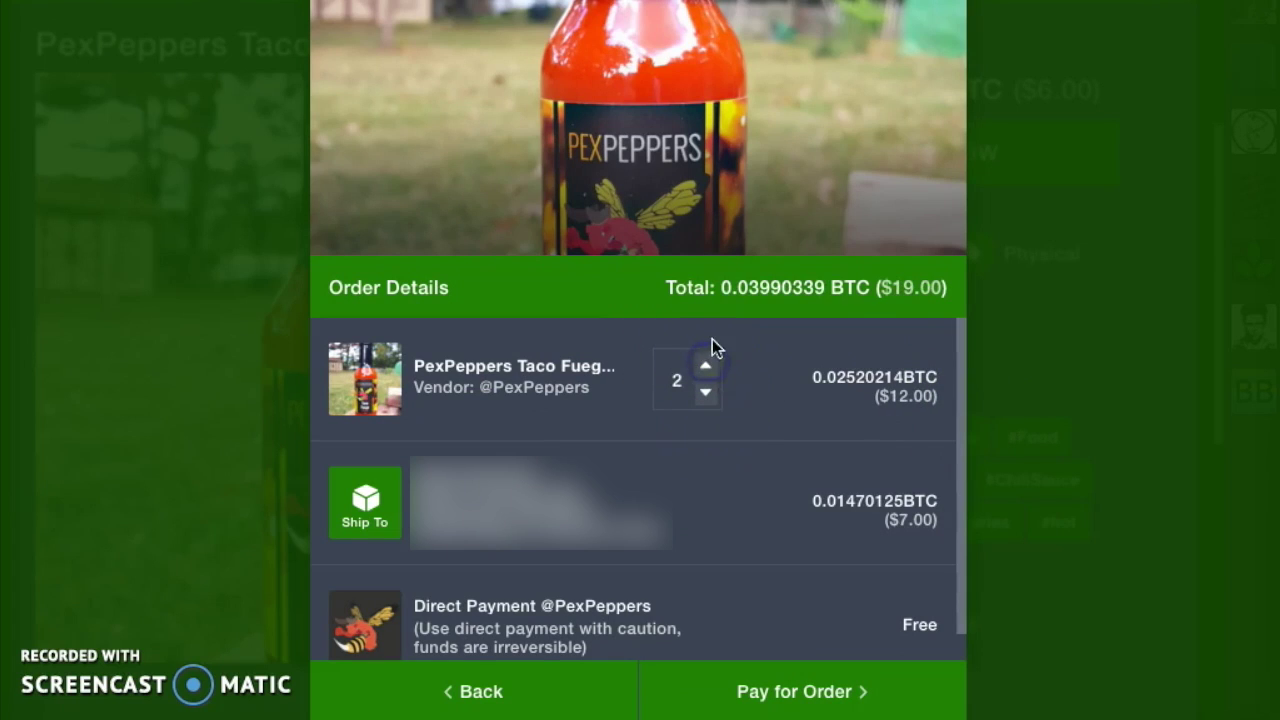
click(706, 366)
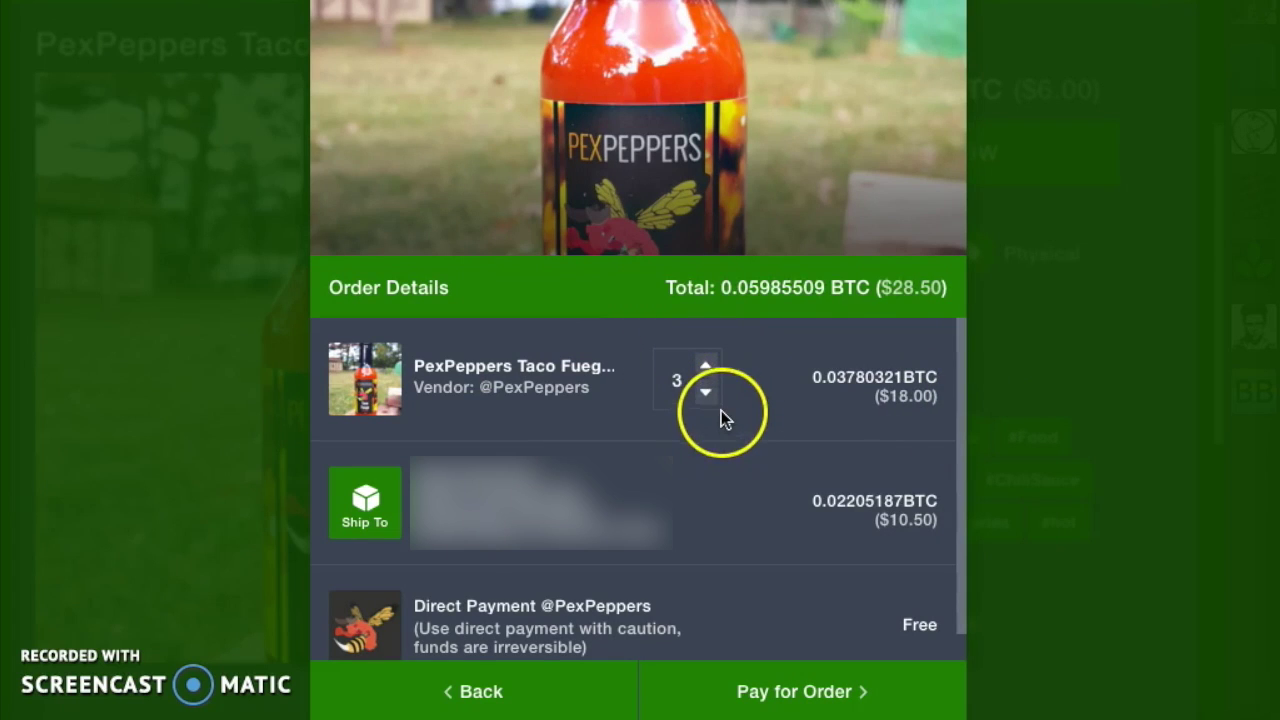
click(710, 398)
click(710, 398)
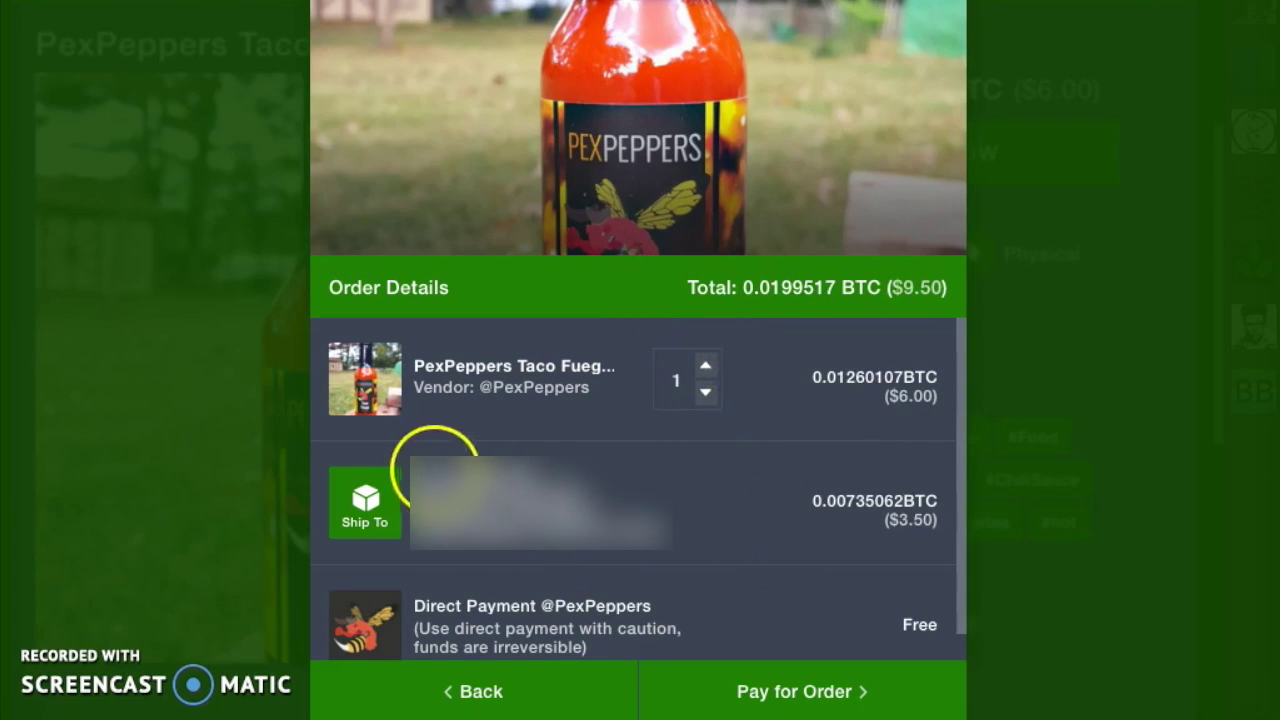
Step: Review the ship-to and direct payment caution, then pay the 0.0199517 BTC ($9.50) order
scroll(443, 457, down, 1)
drag(420, 446, 717, 533)
click(717, 530)
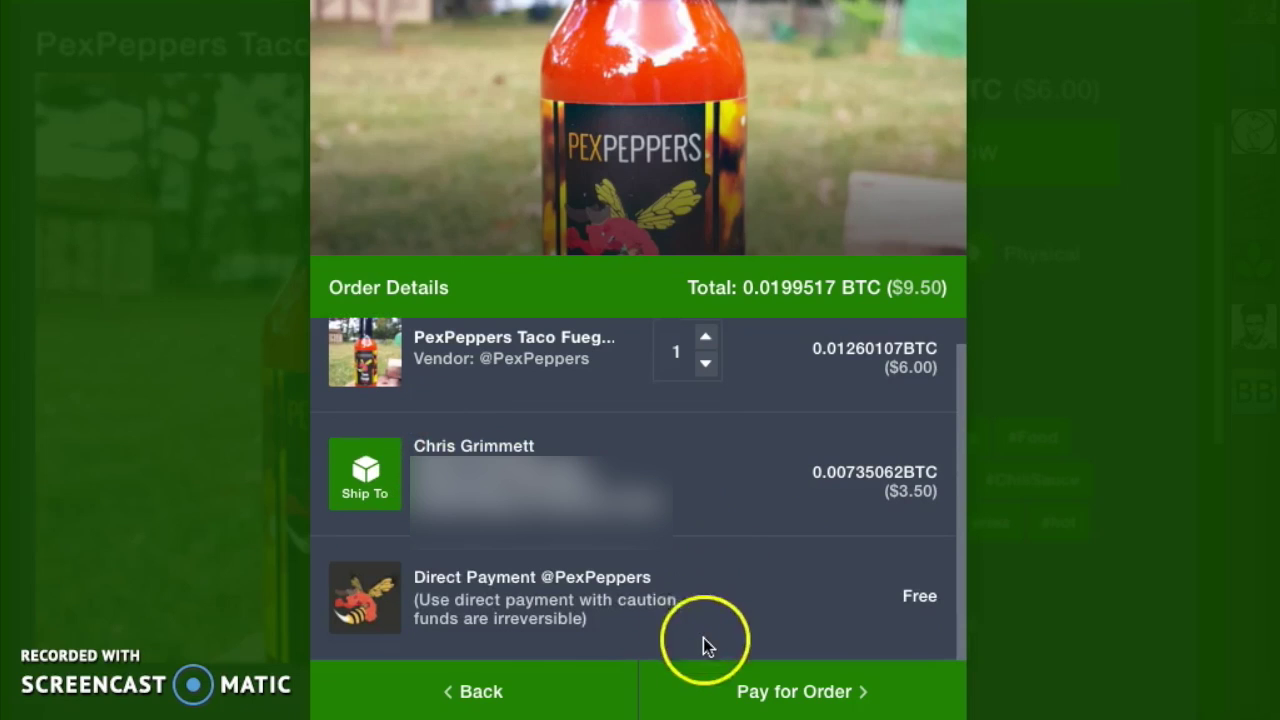
drag(423, 571, 663, 631)
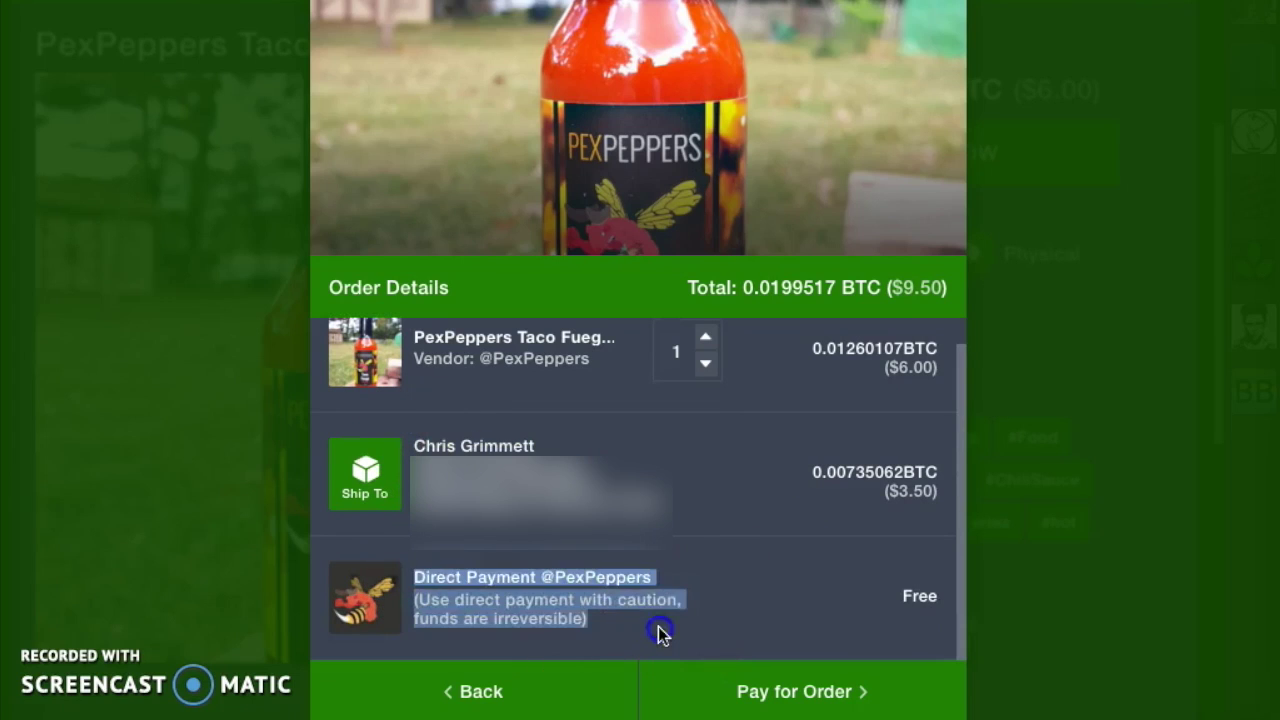
click(427, 577)
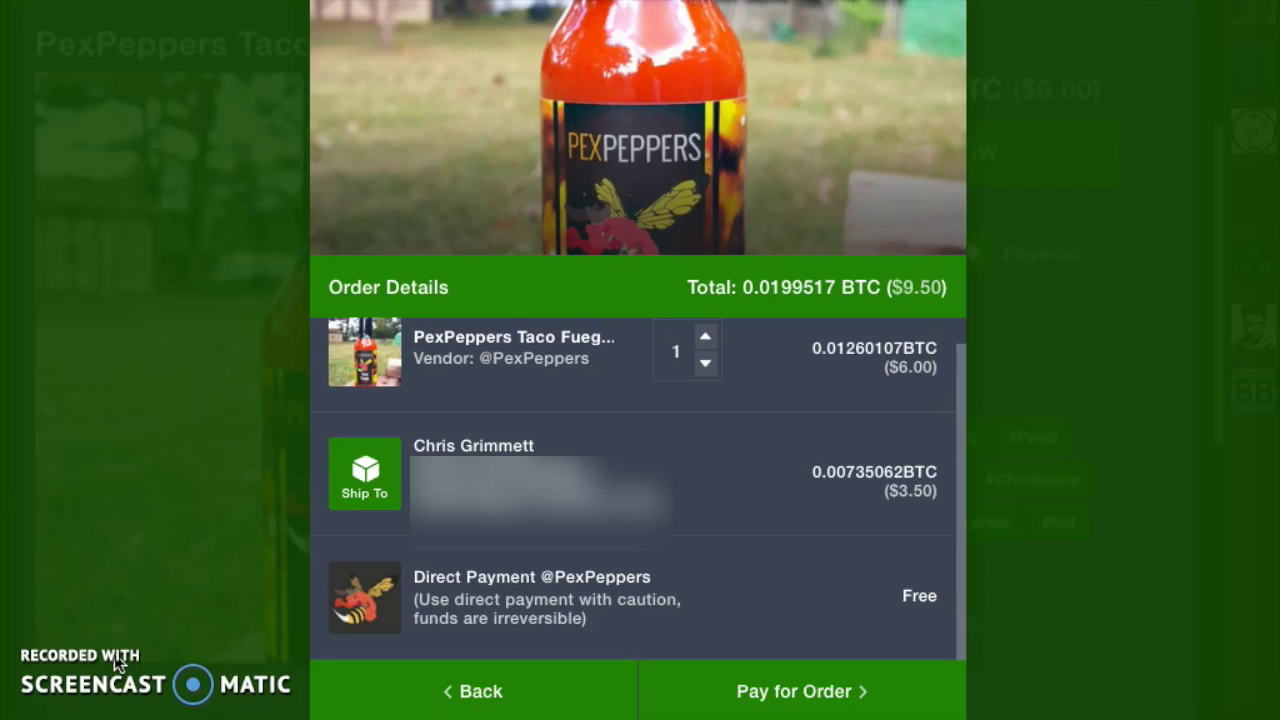
click(843, 680)
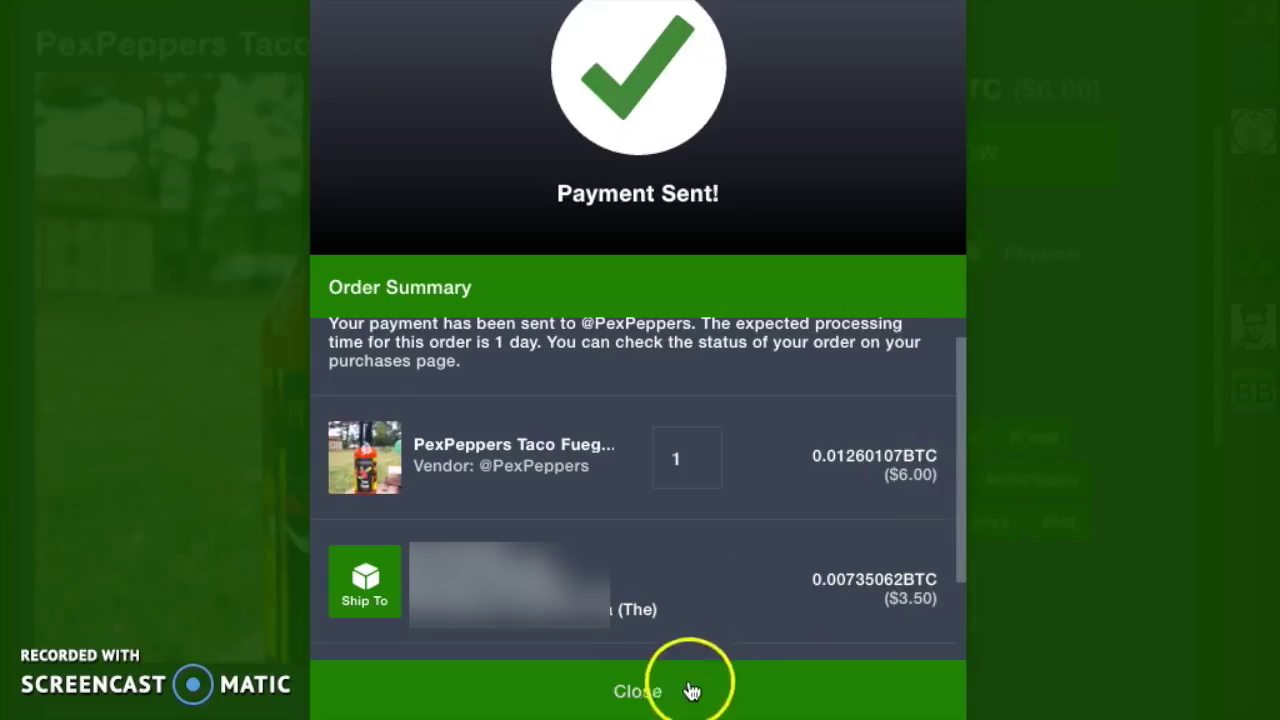
Step: Dismiss the Payment Sent confirmation and reach the transactions from the payment notification
click(690, 691)
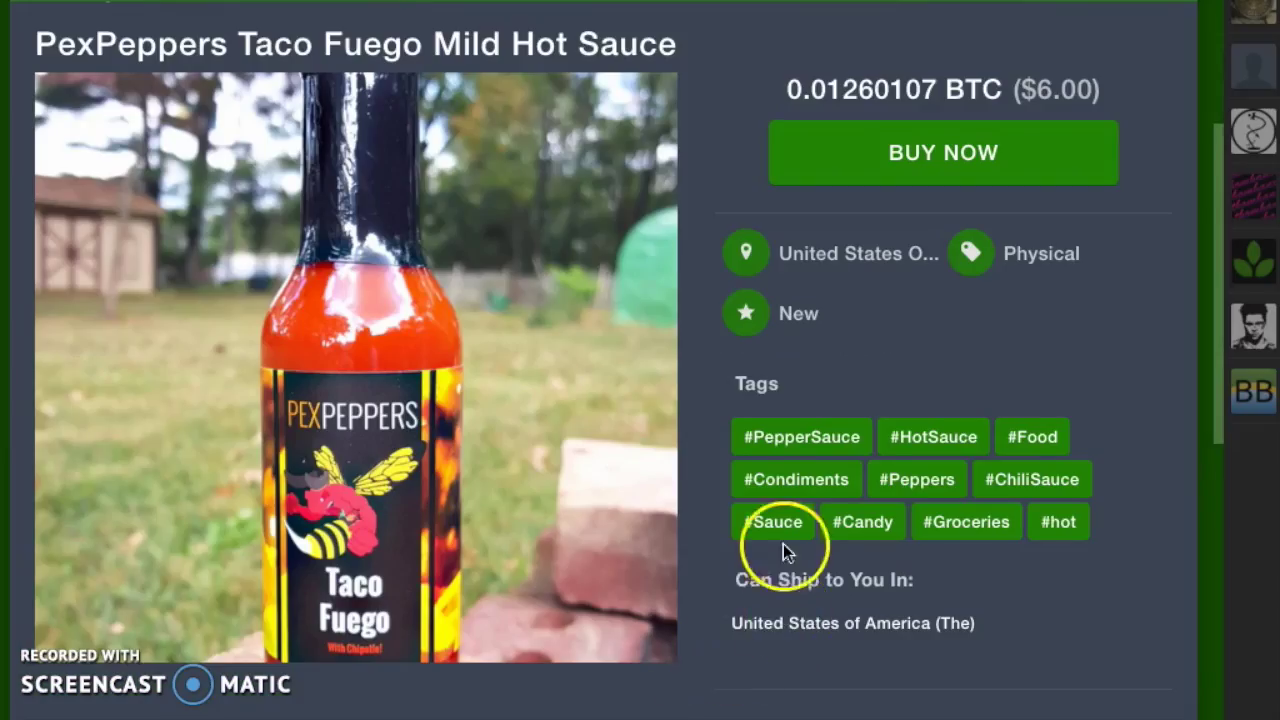
scroll(783, 544, down, 4)
scroll(704, 450, up, 8)
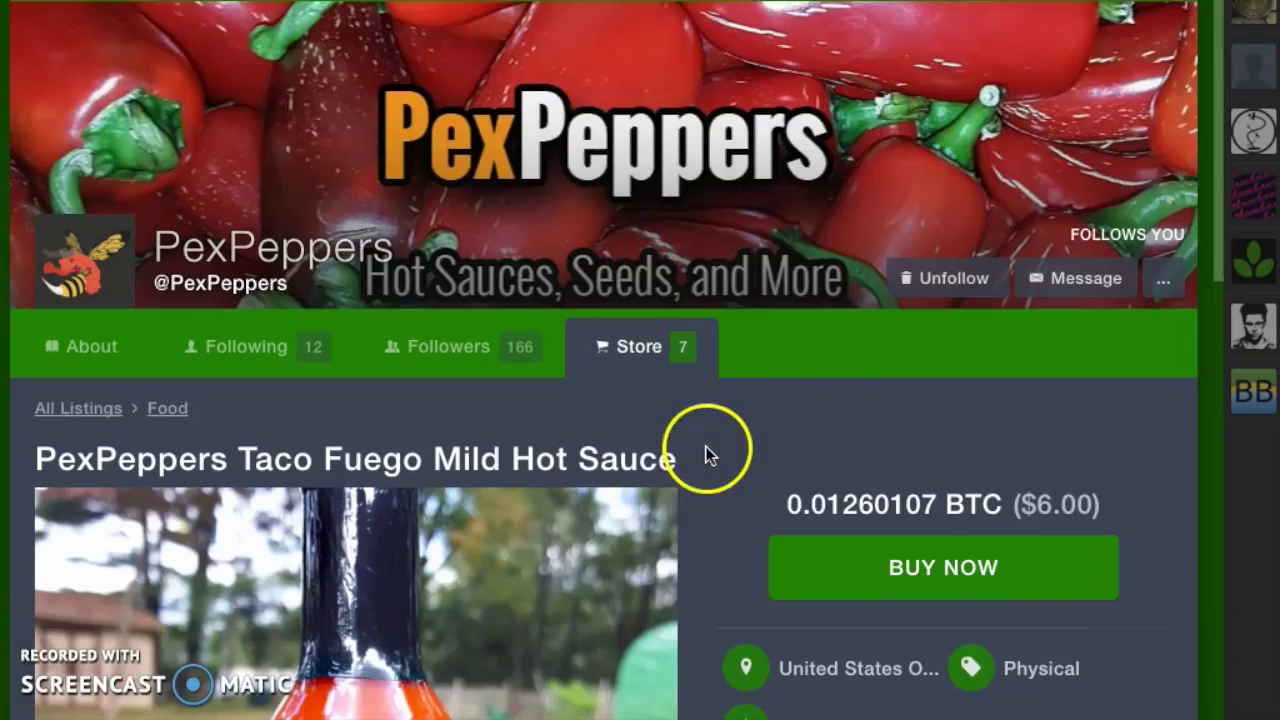
scroll(766, 466, down, 5)
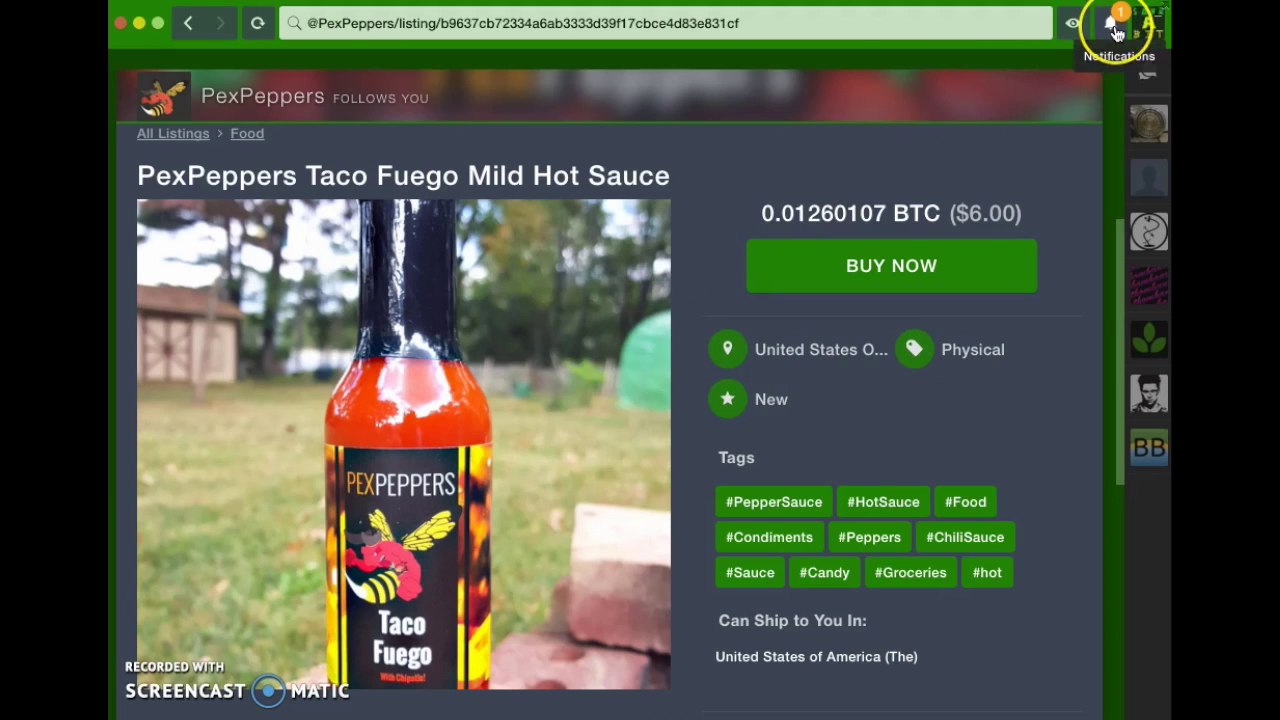
click(1113, 27)
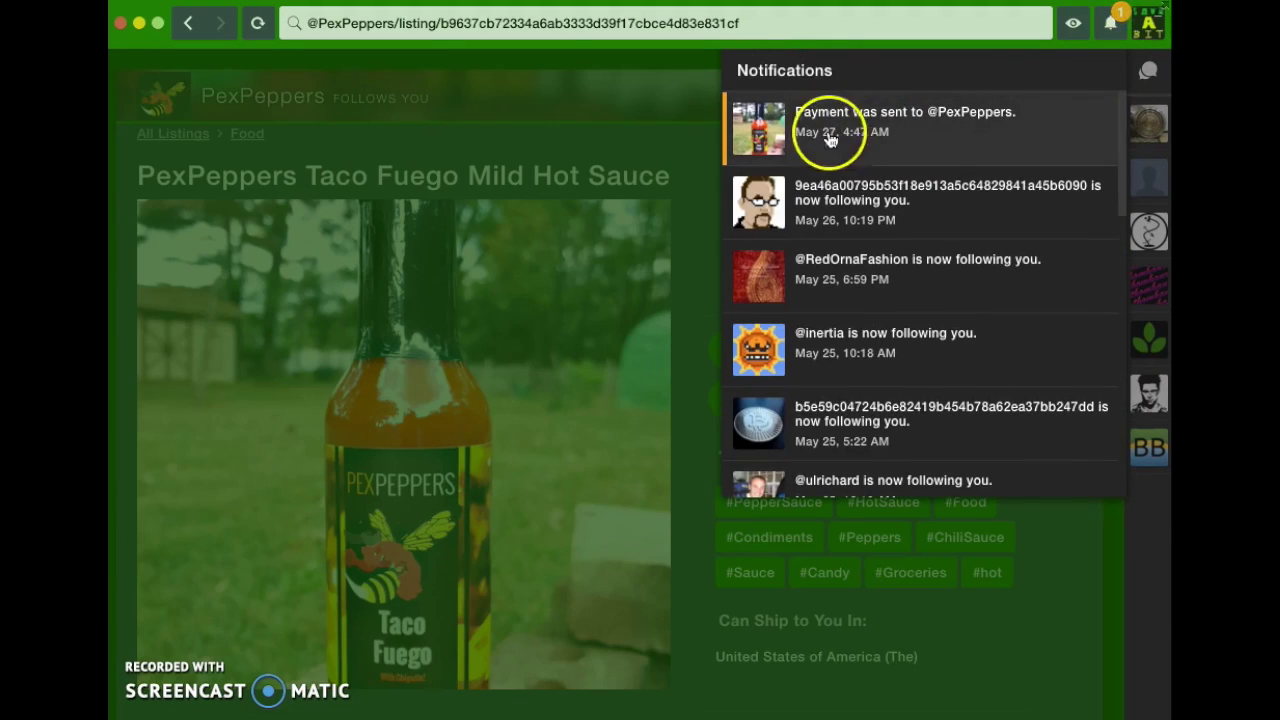
click(857, 133)
Step: Review the paid order's Shipping, Funds, Discussion and Summary tabs, then close it
click(320, 266)
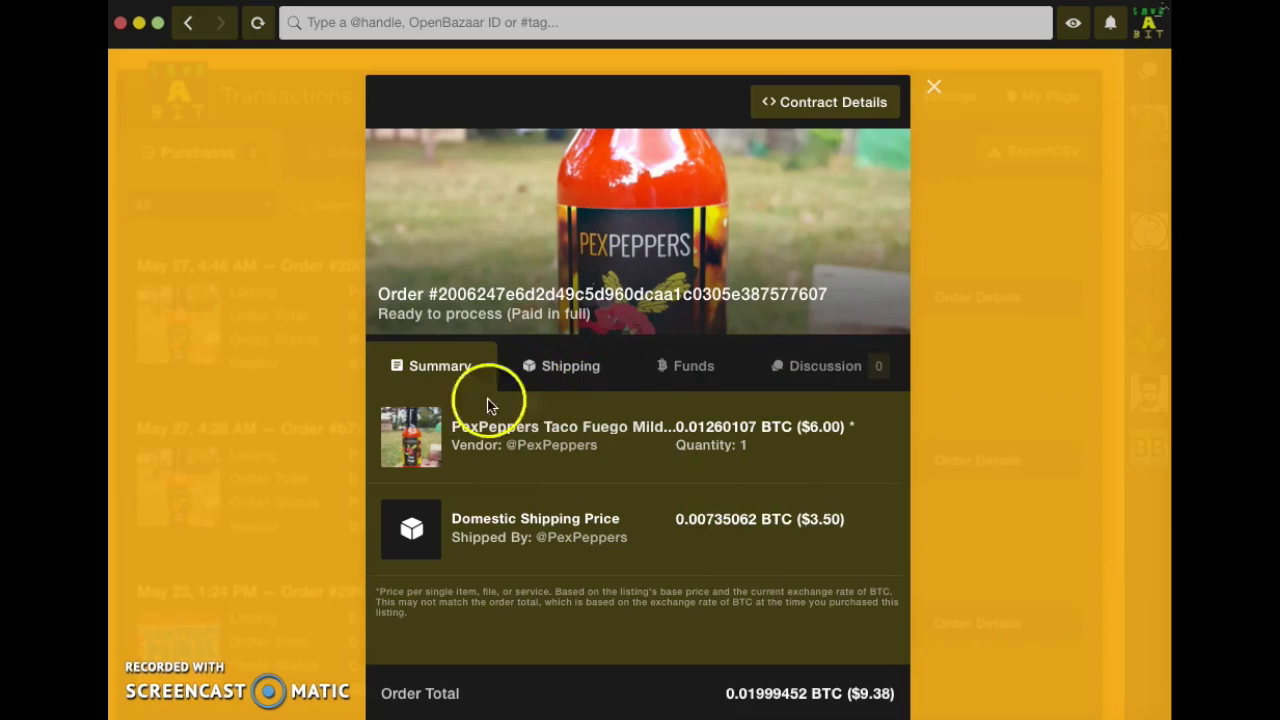
click(562, 362)
click(690, 385)
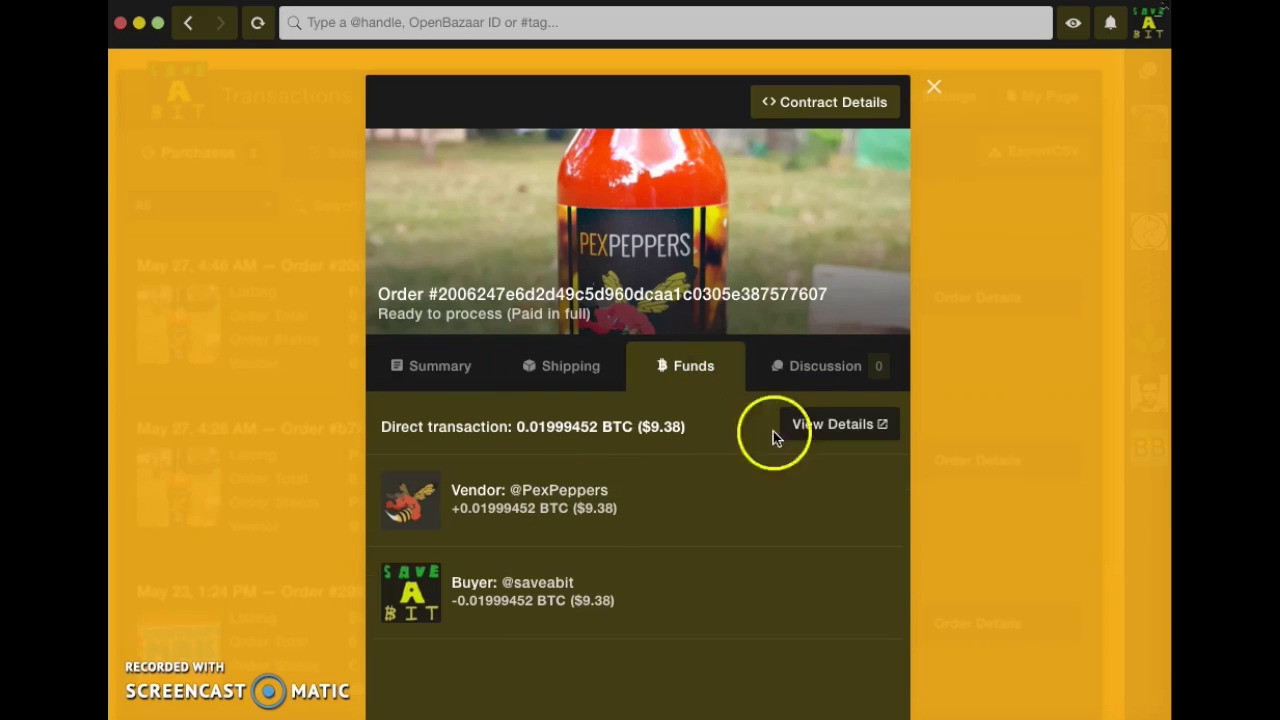
click(853, 368)
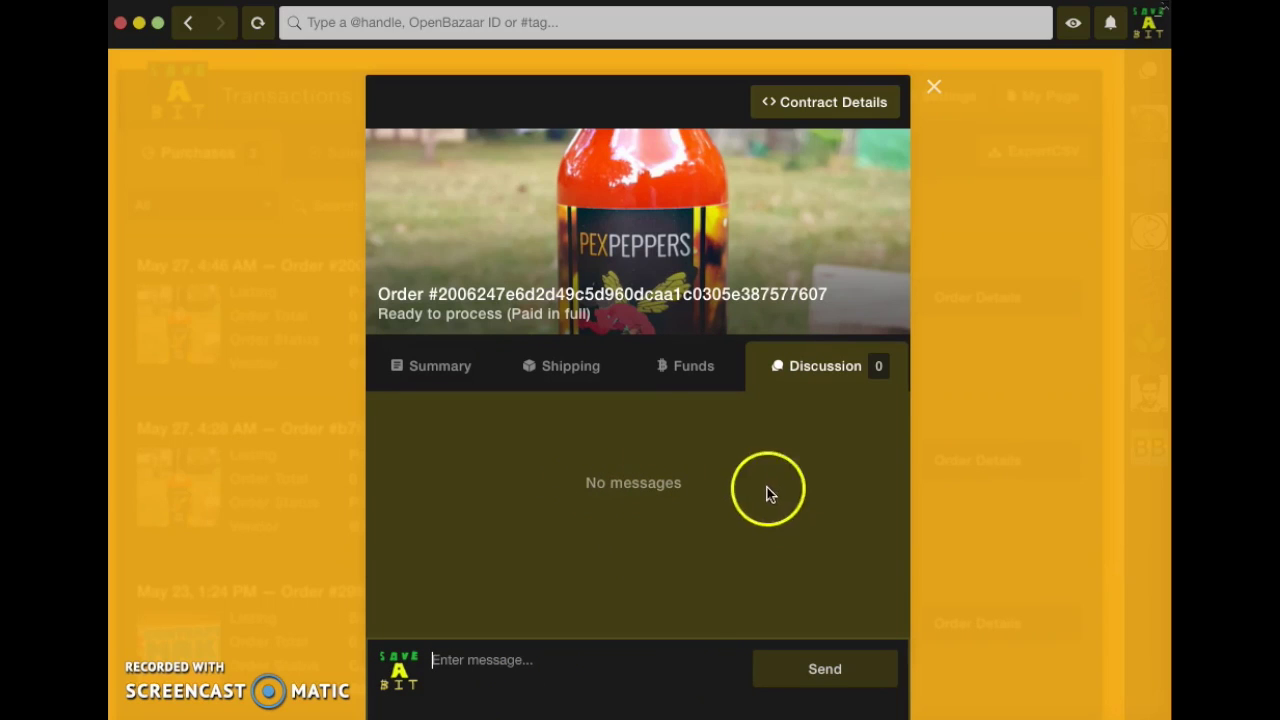
click(443, 369)
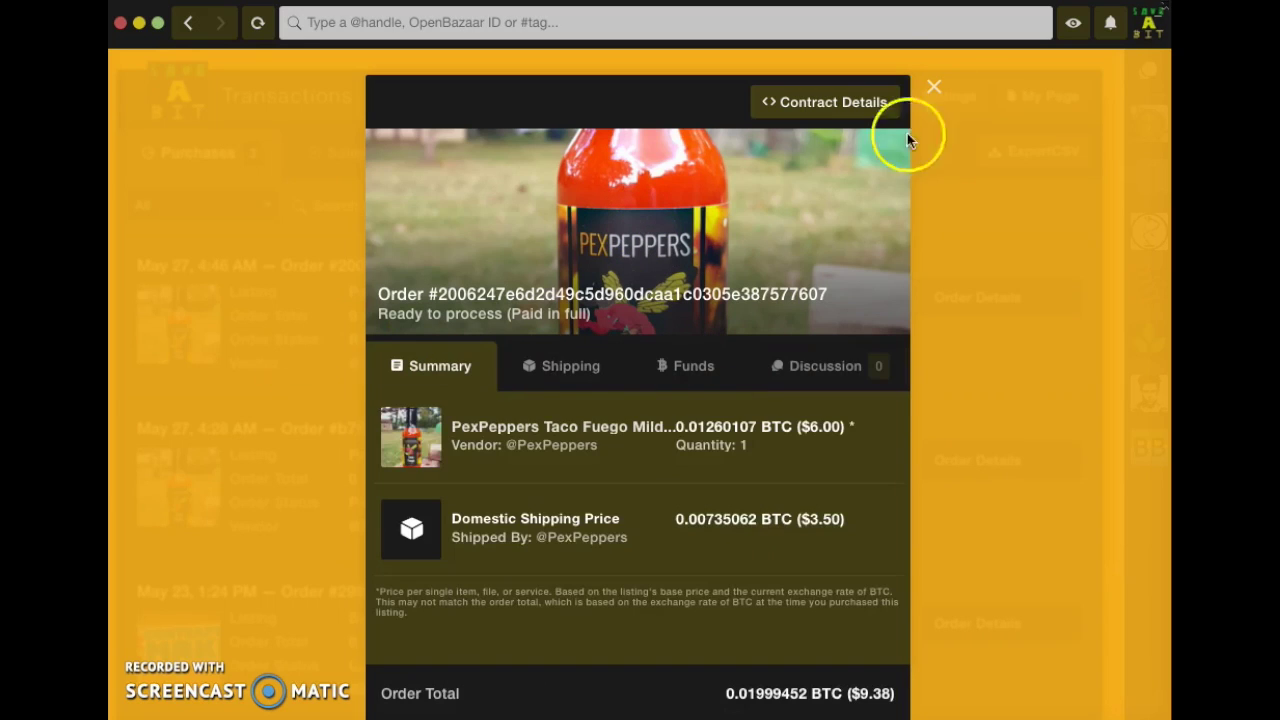
click(936, 88)
Step: Return to the Purchases transactions list from the account menu and scroll through it
click(1140, 24)
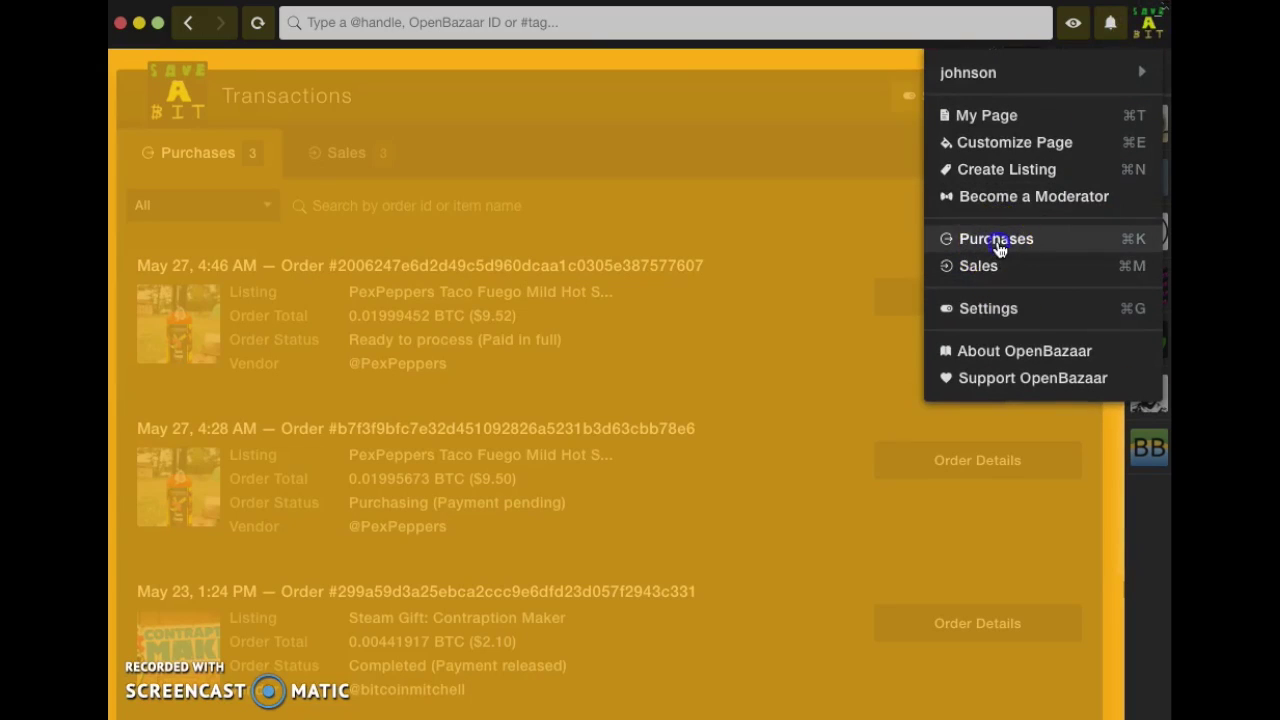
click(995, 243)
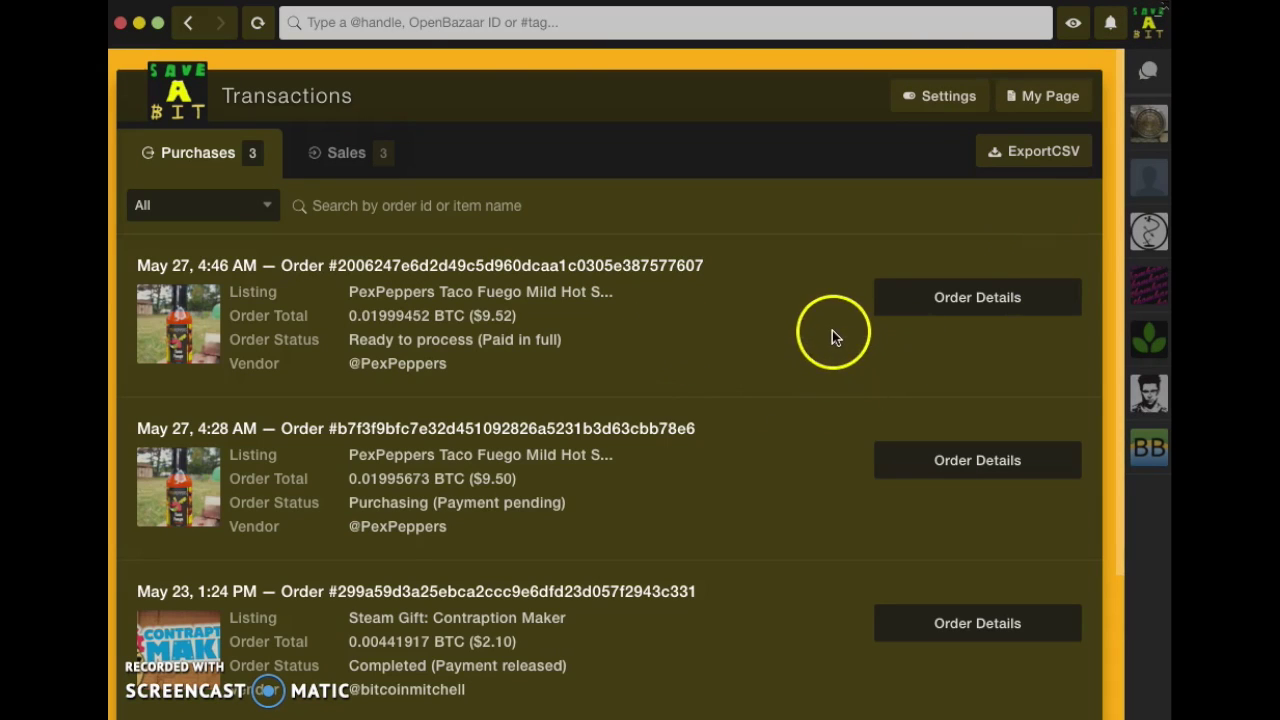
scroll(727, 289, down, 2)
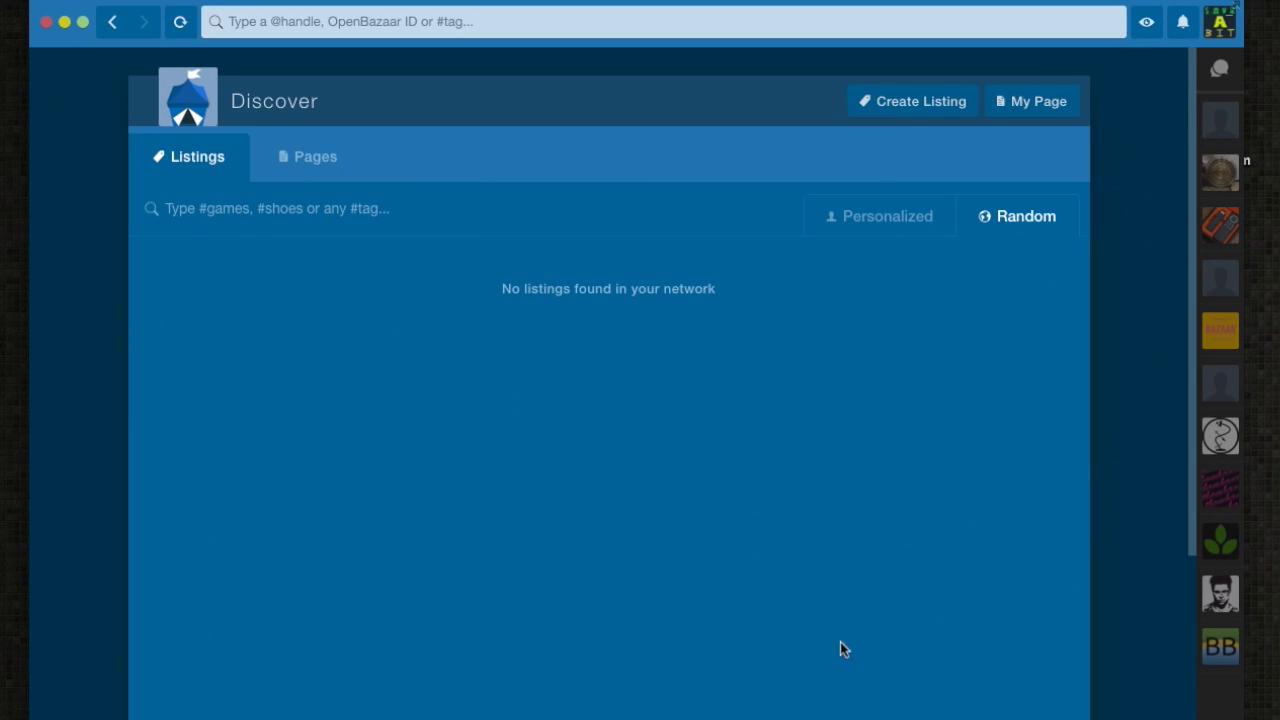
Step: Open Purchases and compare the Confirmed/Shipped and Purchasing (Payment pending) order statuses
click(1220, 40)
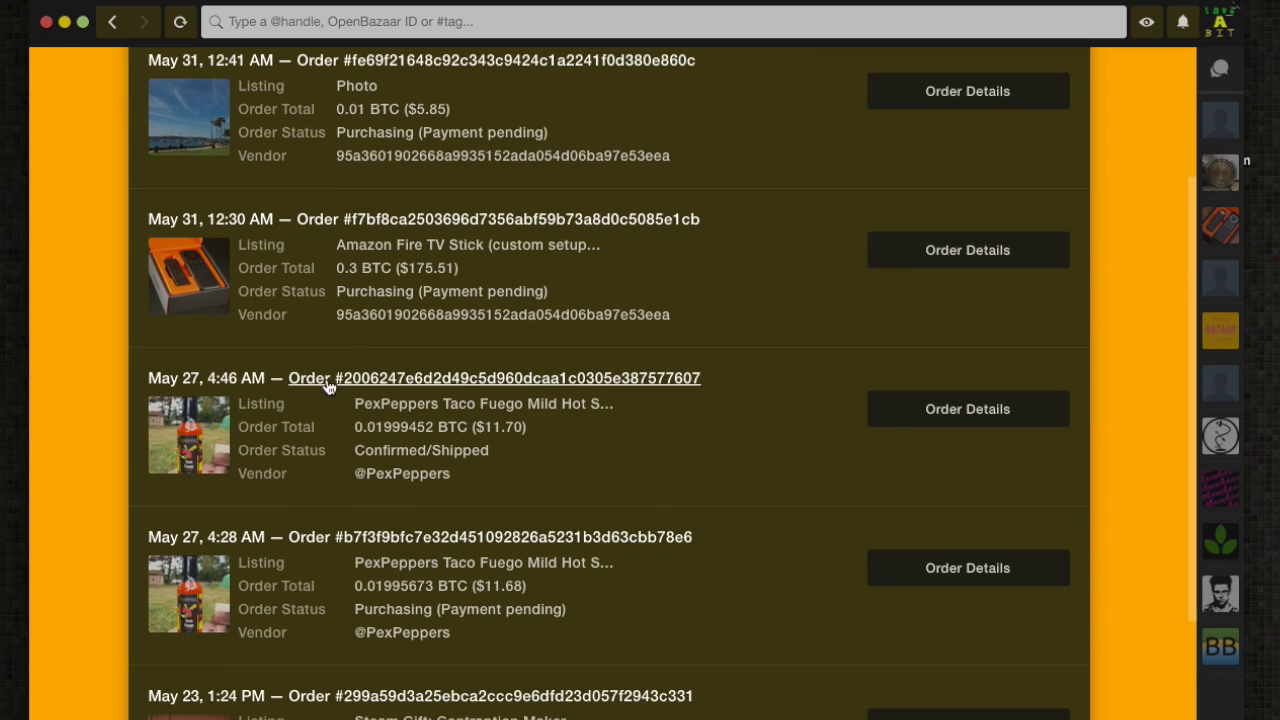
drag(355, 459, 518, 456)
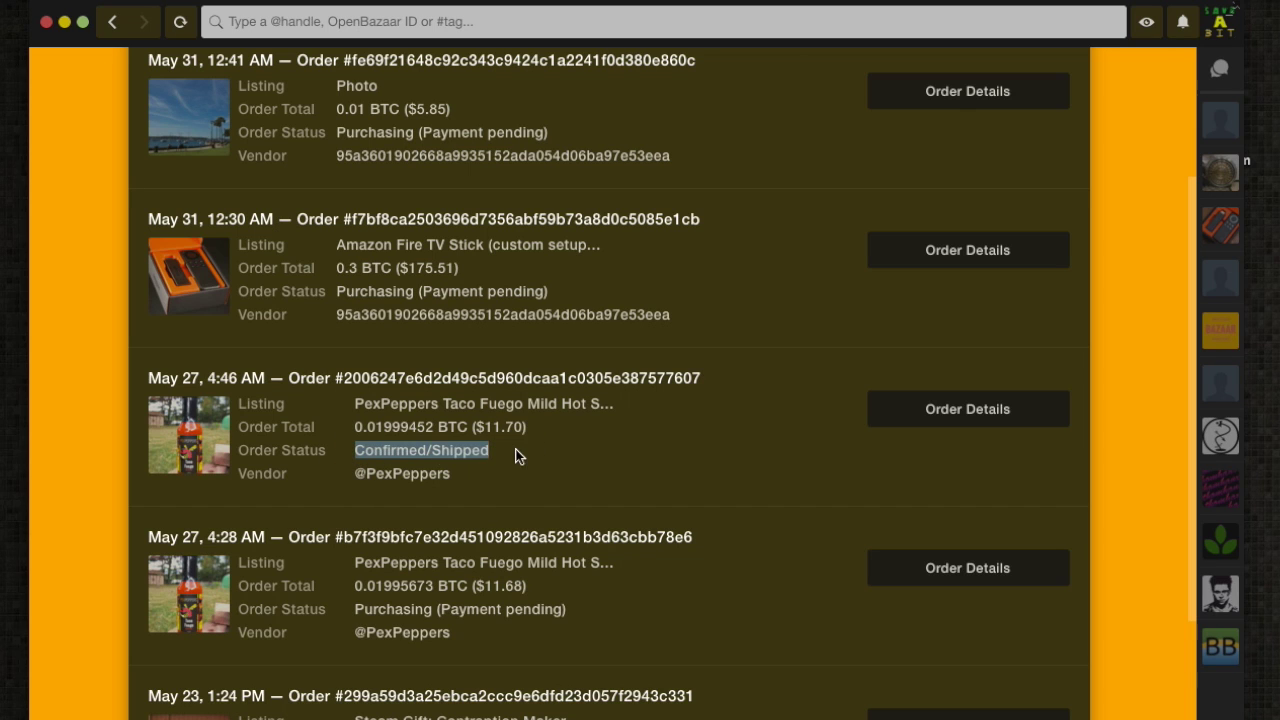
drag(360, 608, 600, 613)
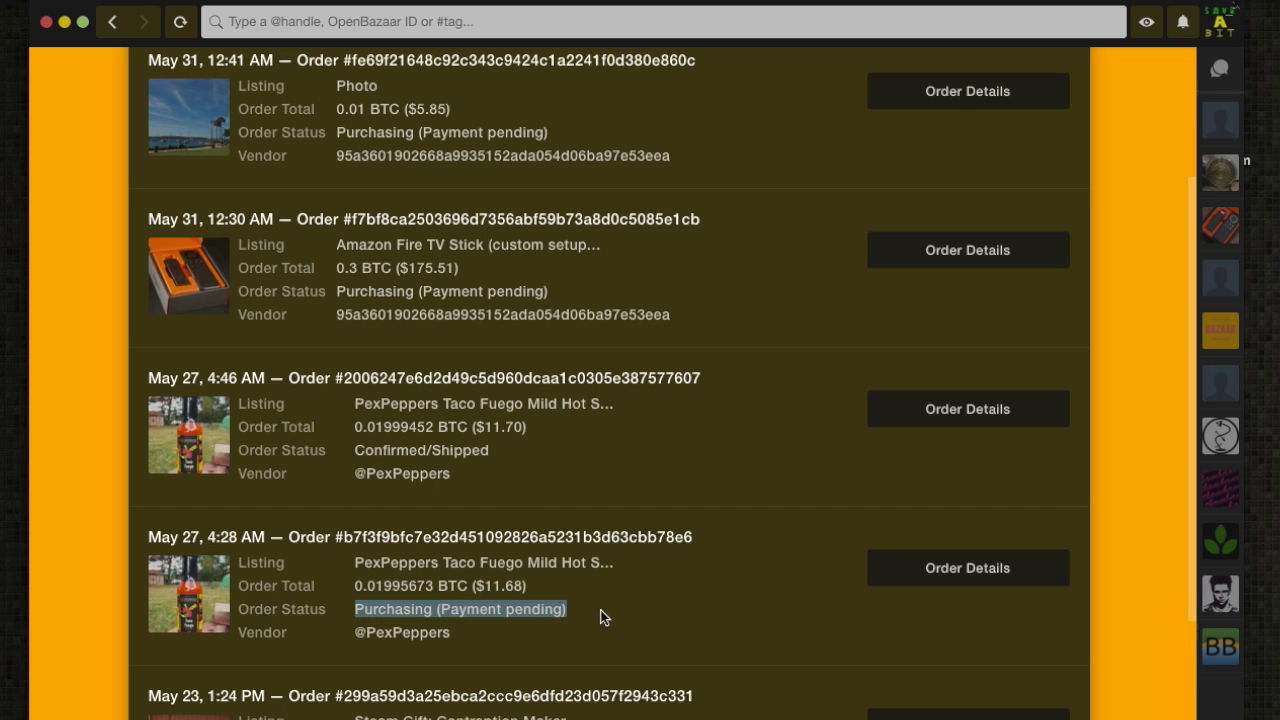
click(400, 605)
drag(360, 611, 571, 603)
click(578, 603)
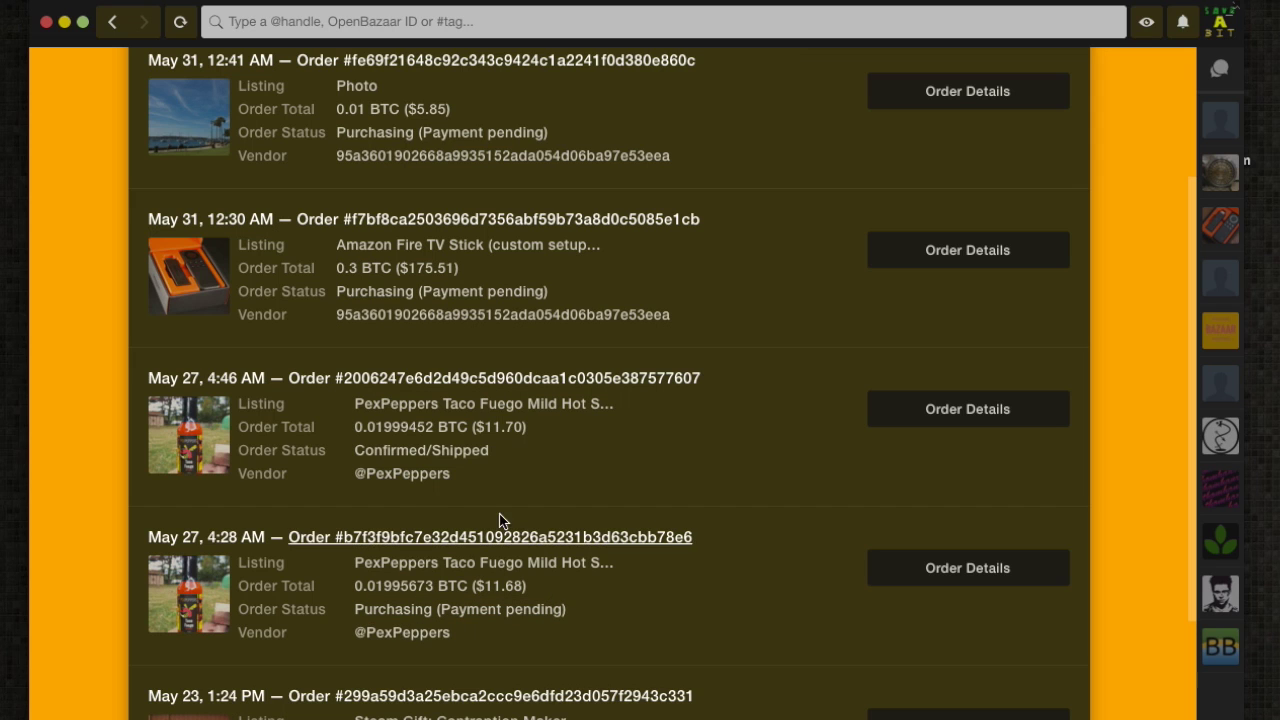
drag(358, 452, 532, 454)
click(532, 454)
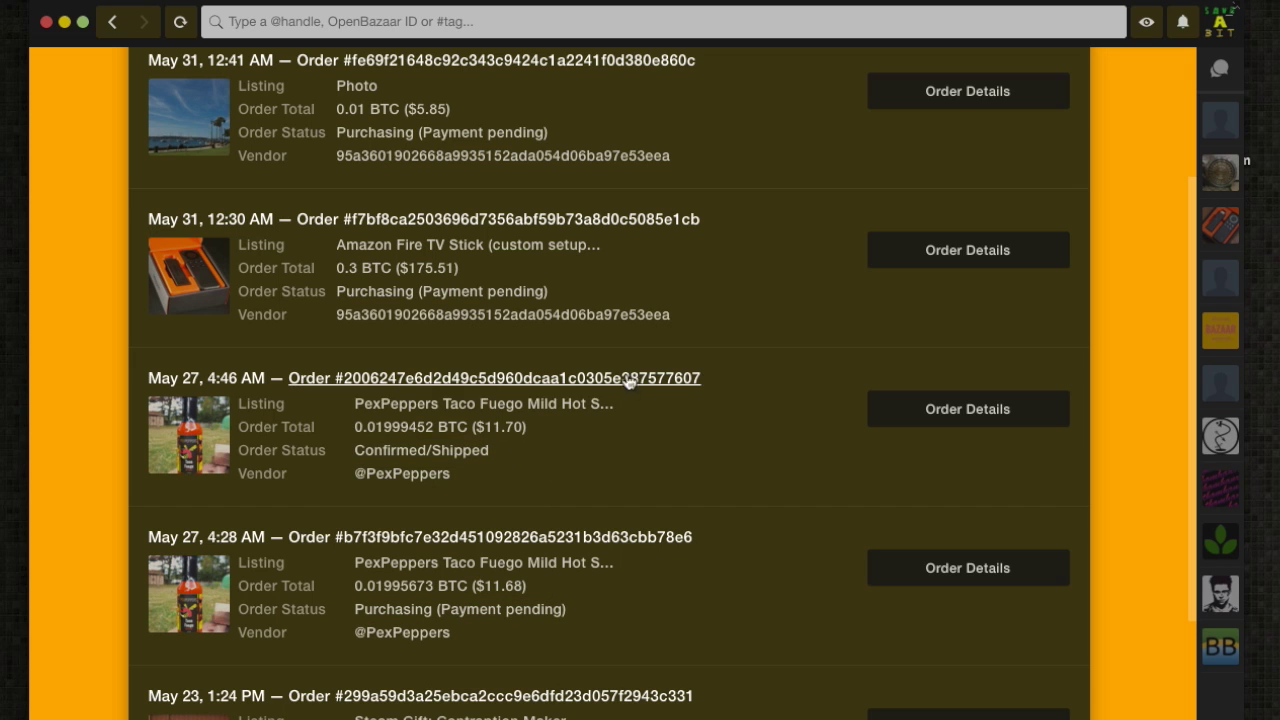
Step: Open the shipped Taco Fuego order, choose Complete Order and set the overall star rating
click(960, 418)
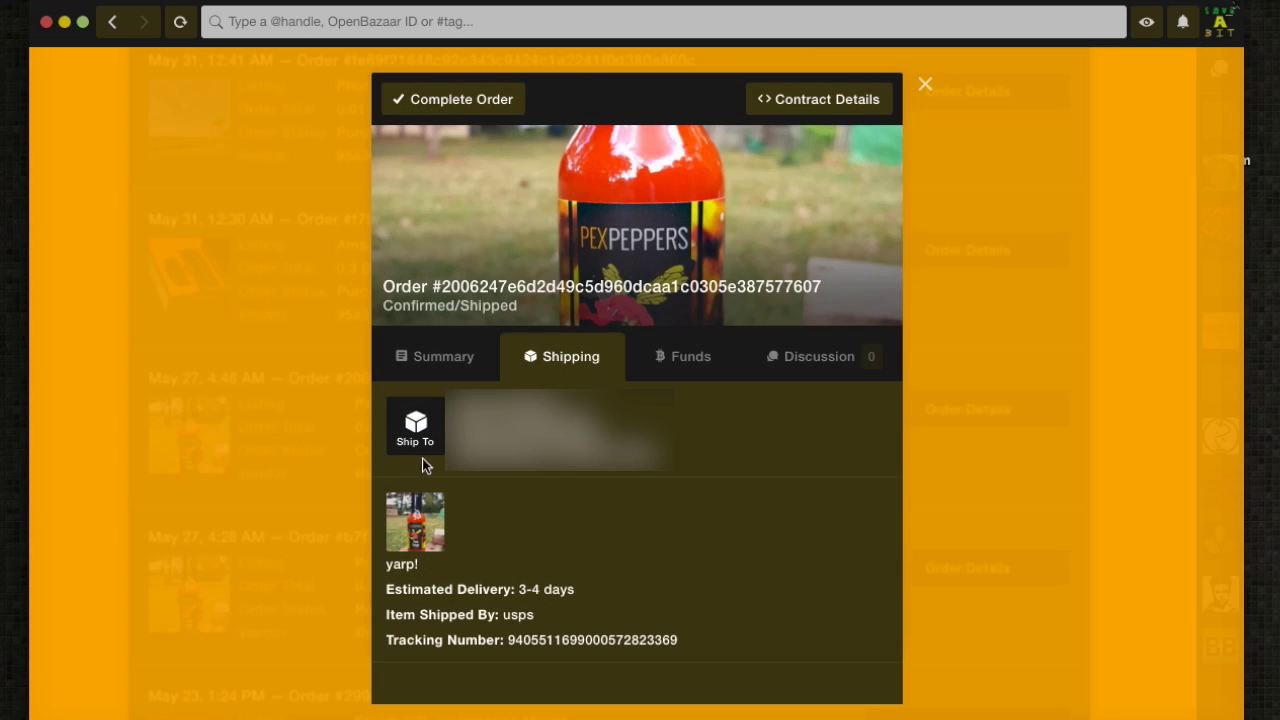
click(453, 100)
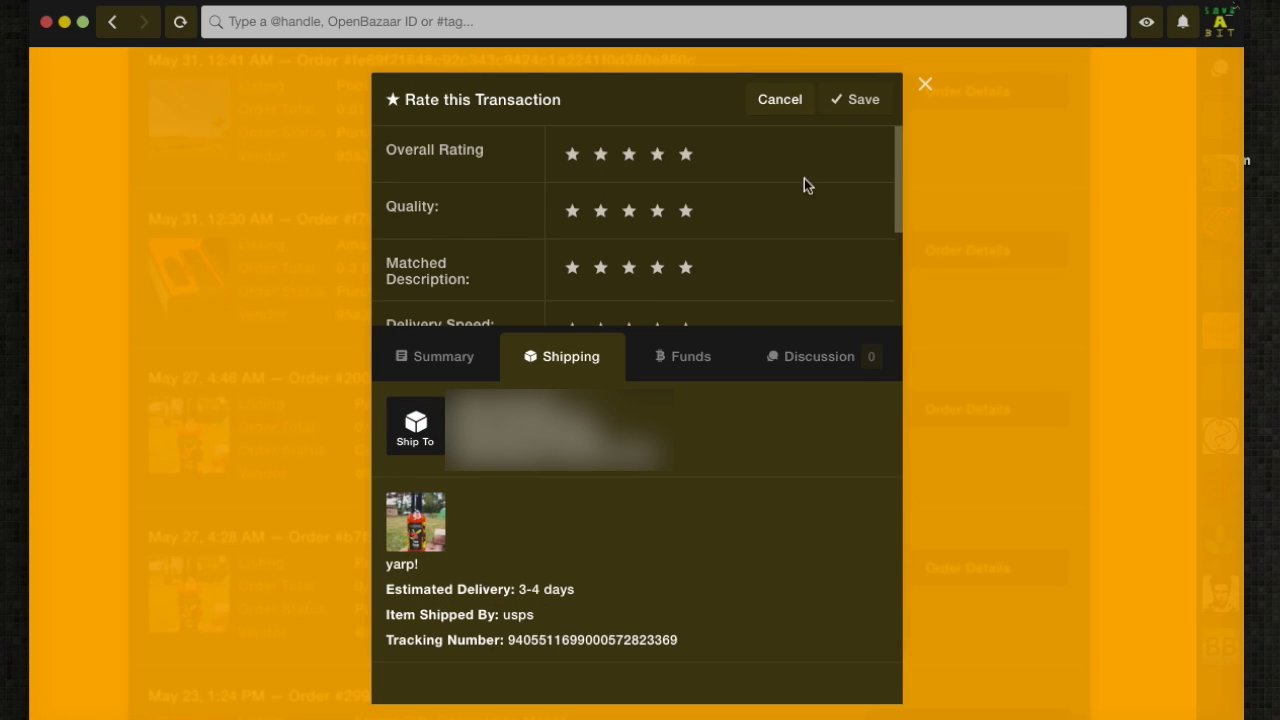
click(630, 156)
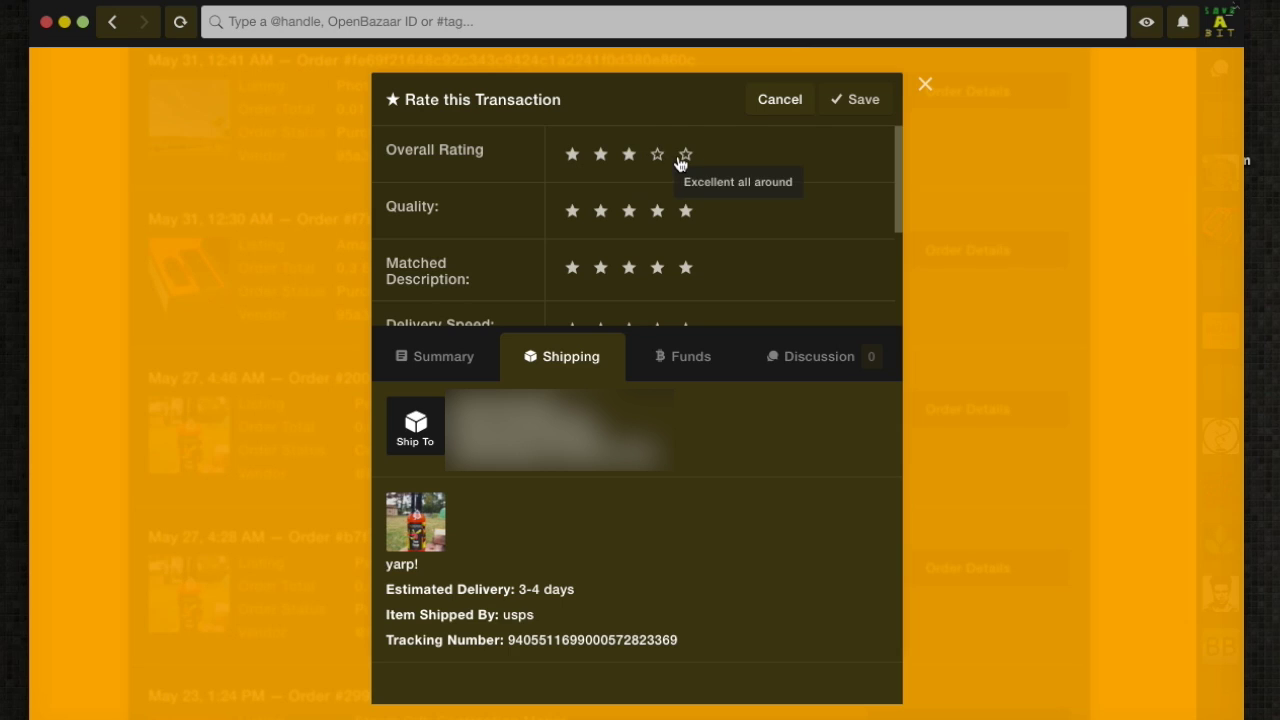
click(636, 158)
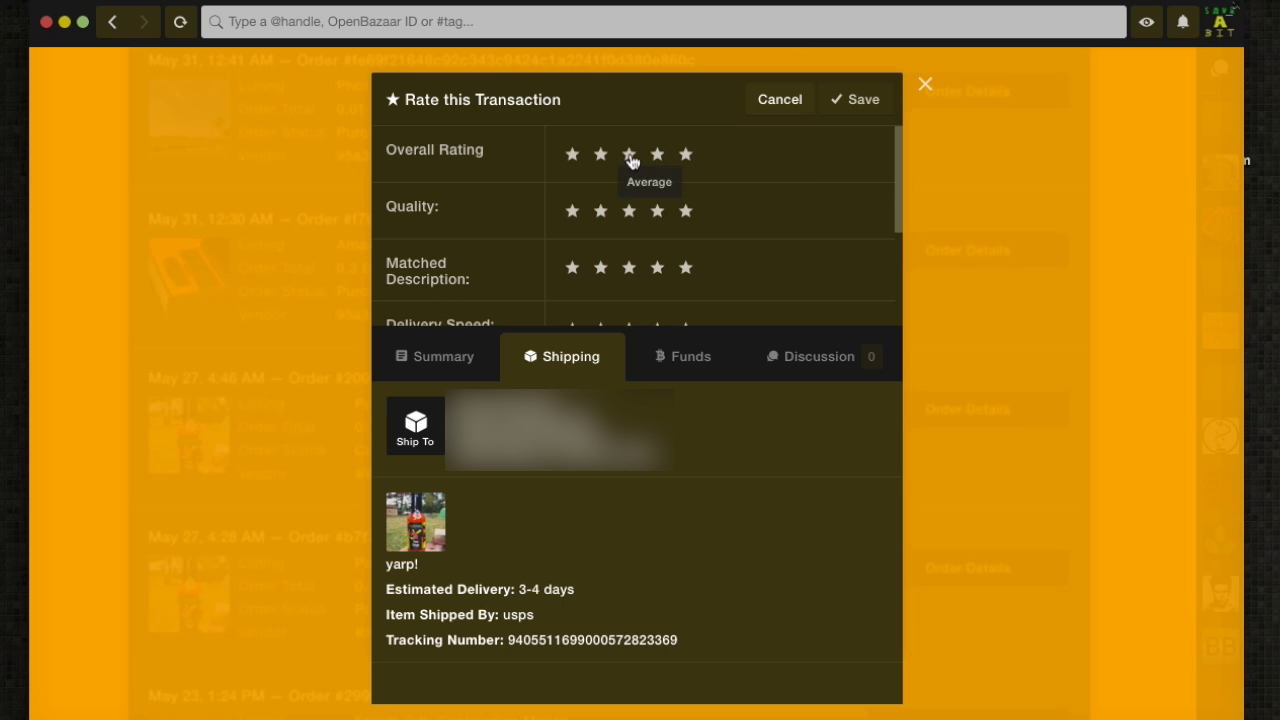
Step: Write the review 'Really good flavor, just right hotness for me, fresh tasting…' and save it
scroll(603, 215, down, 3)
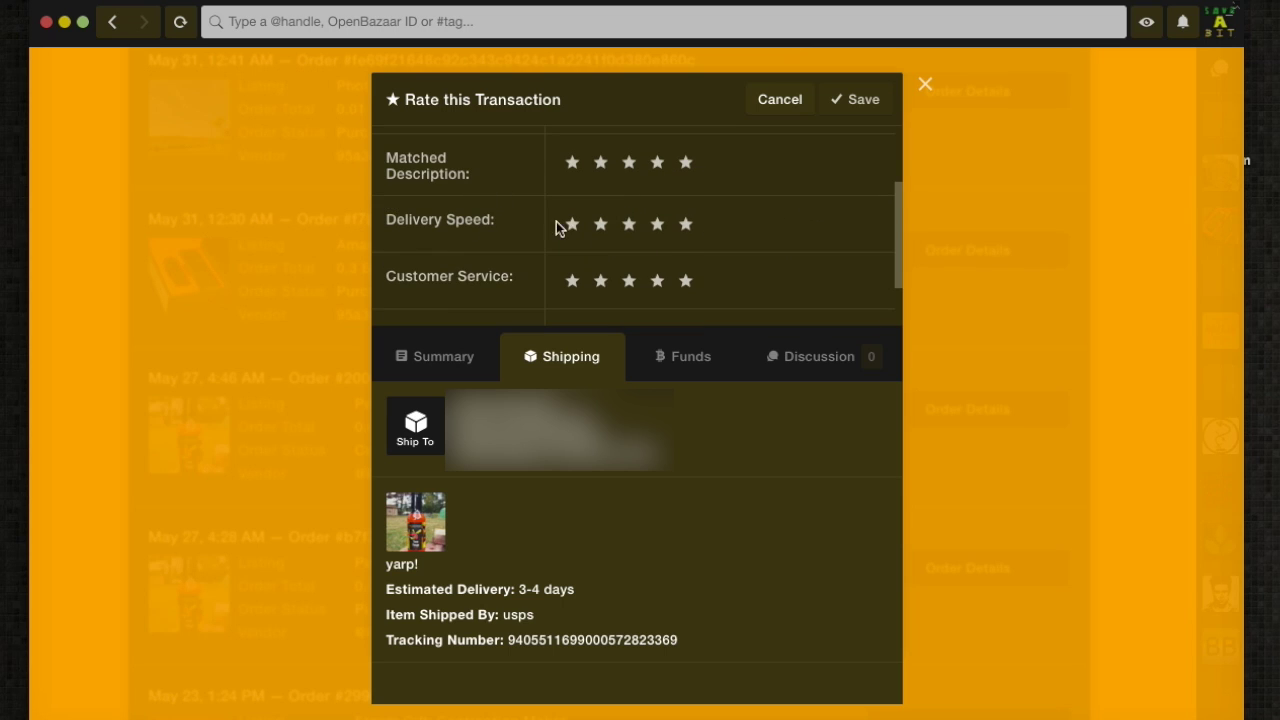
scroll(555, 228, up, 3)
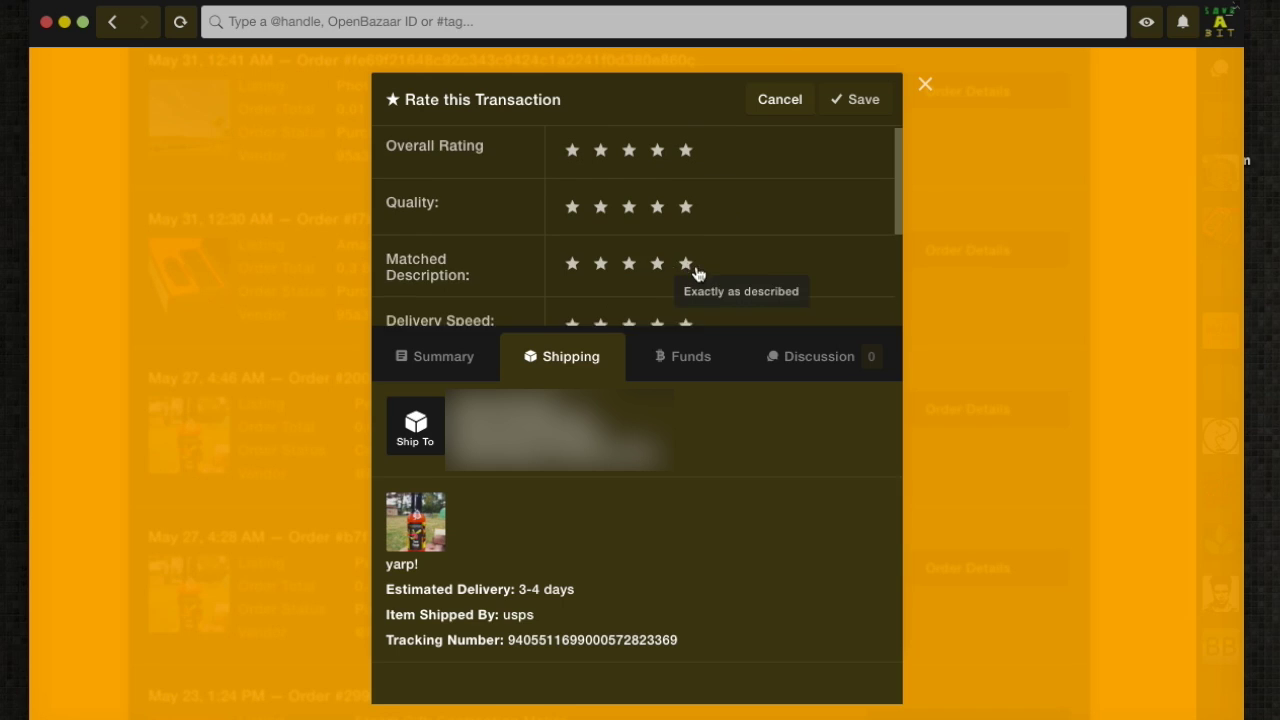
scroll(697, 273, down, 3)
click(618, 296)
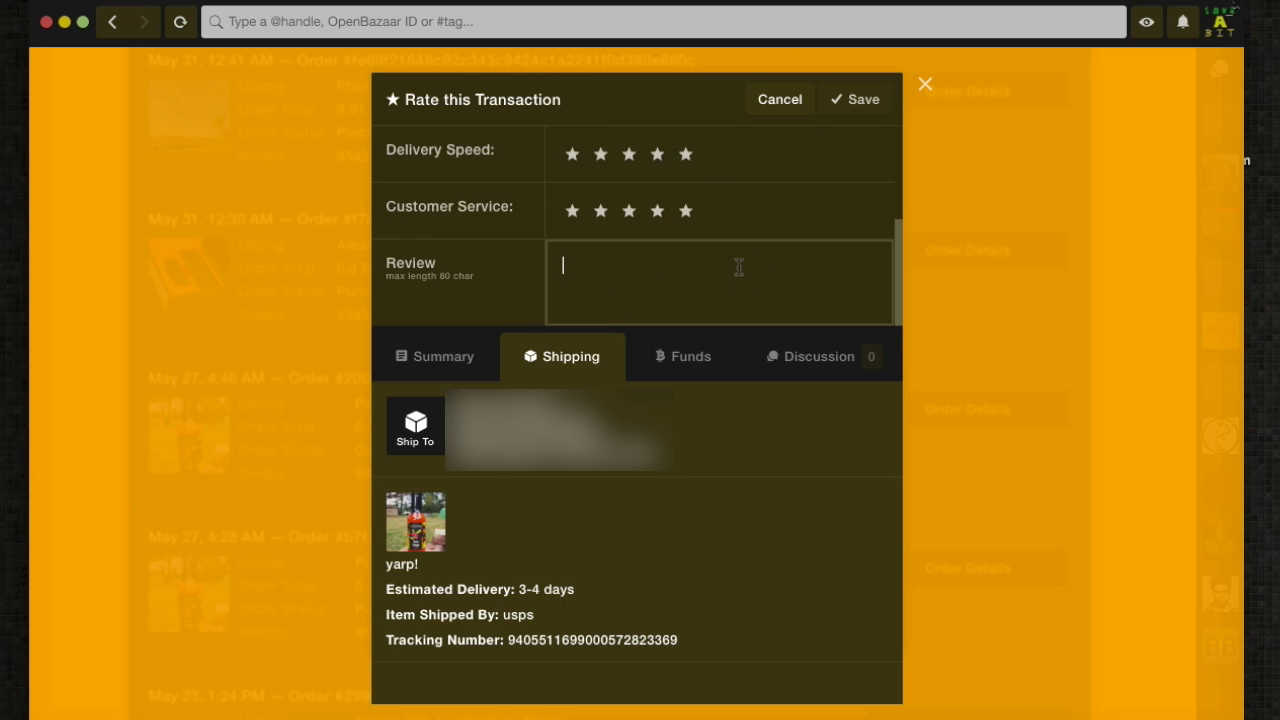
text(Really good flavor, just right hotness for me, fresh tasting, I will want m)
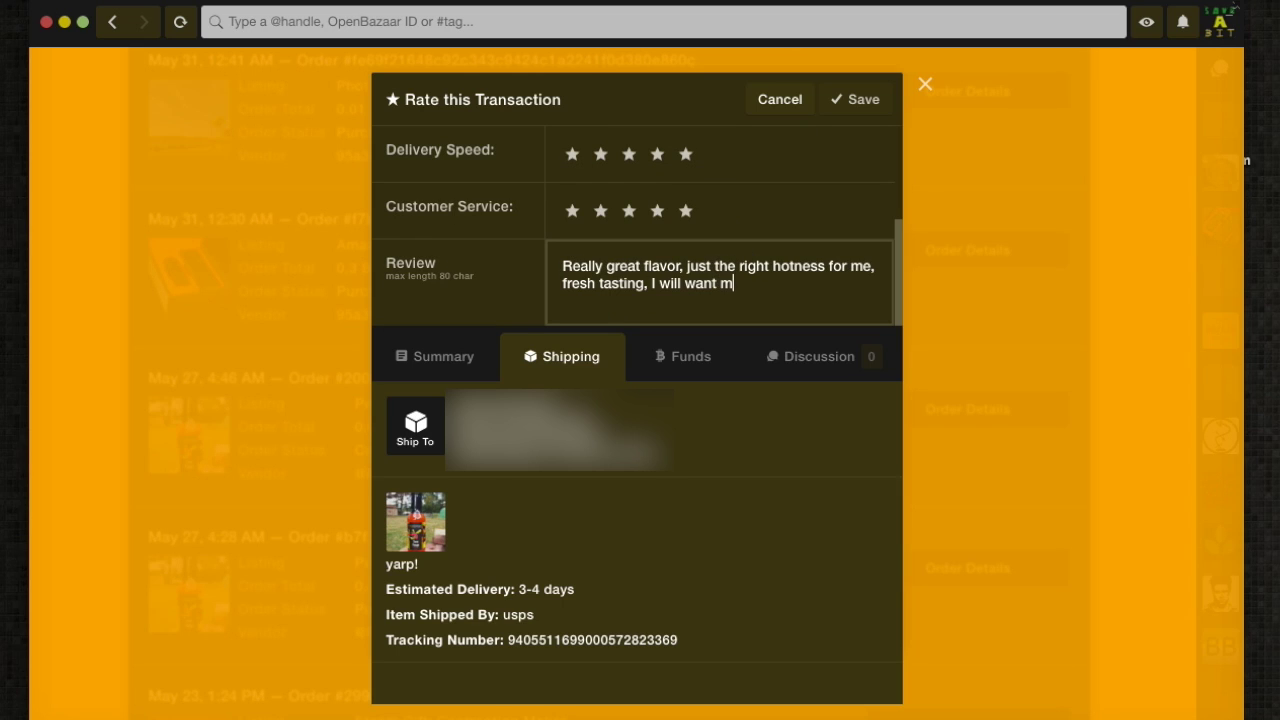
click(869, 104)
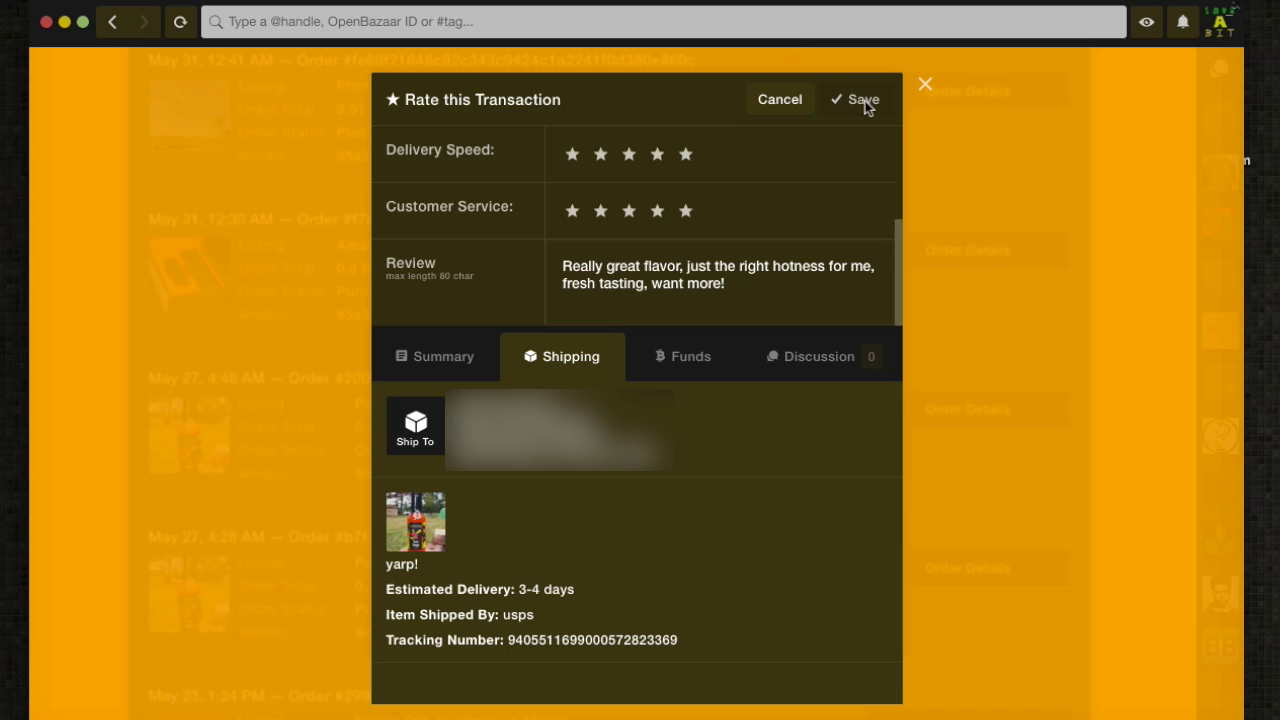